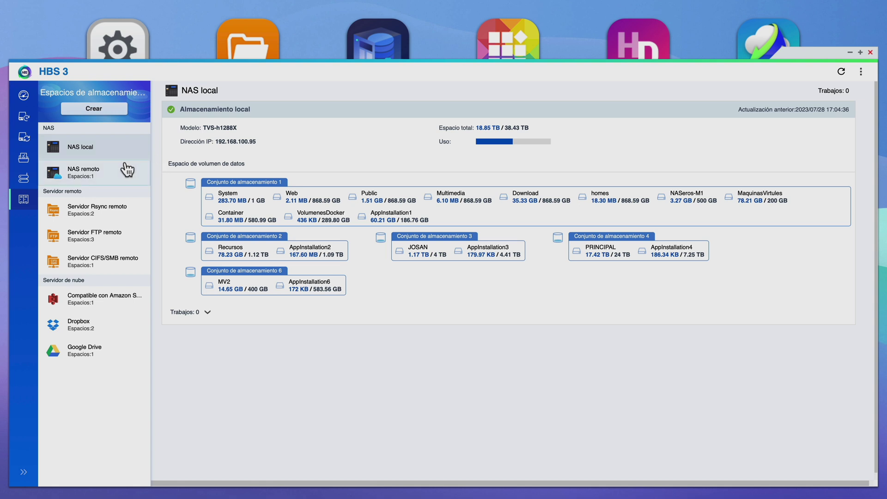
- Examine the configured remote NAS, Rsync, FTP, CIFS/SMB and Amazon S3 storage spaces and their connection details
left_click(113, 181)
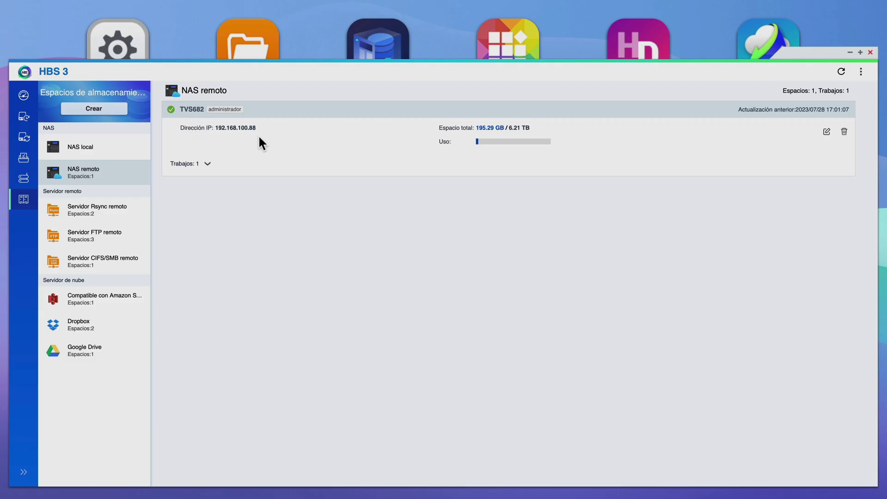
left_click(110, 216)
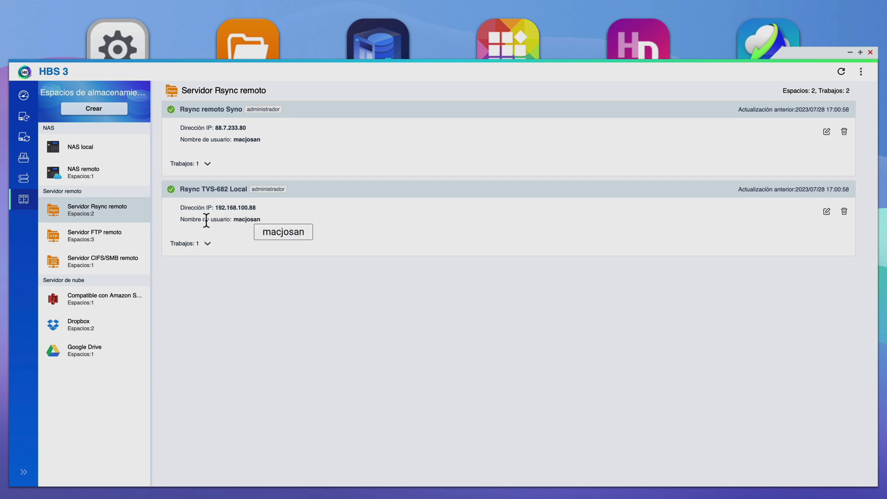
left_click(124, 241)
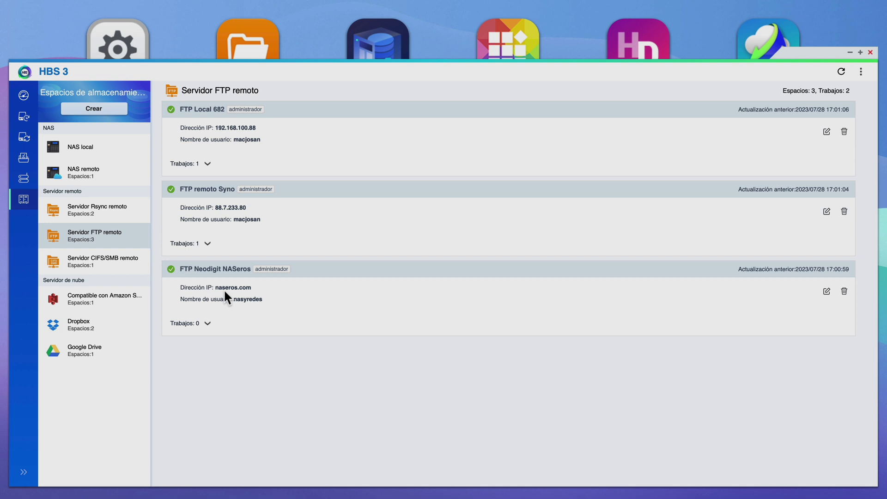
left_click(116, 271)
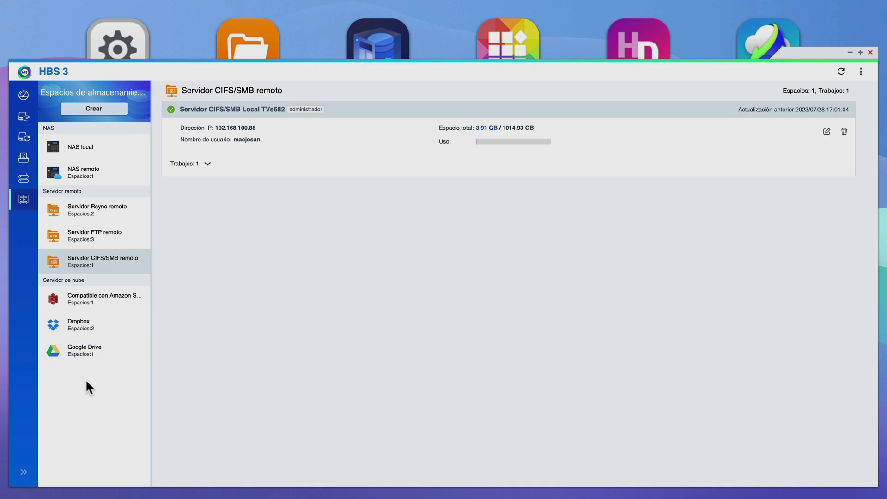
left_click(113, 309)
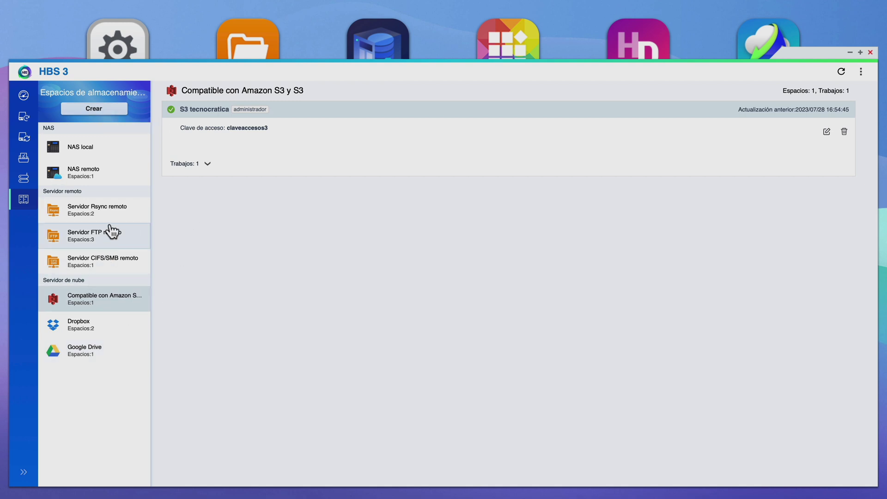
- Examine the remote server and cloud service types available for creating a new storage space
left_click(113, 111)
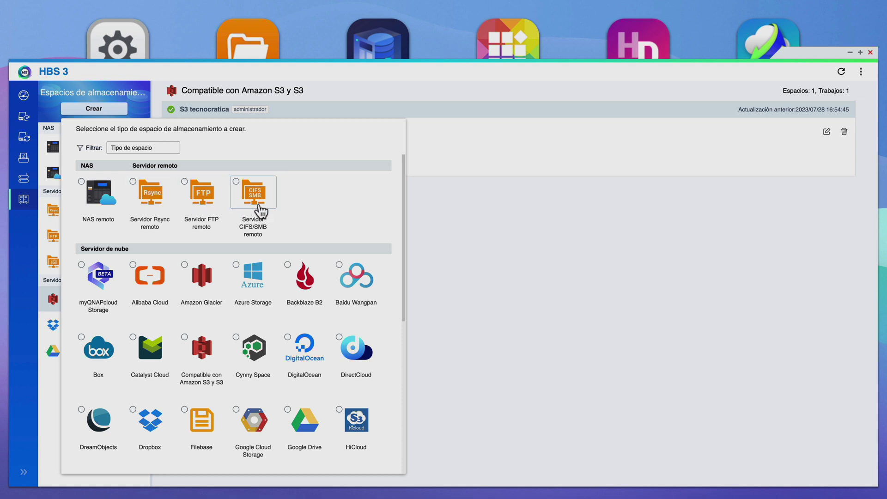
scroll(230, 310, "down", 1)
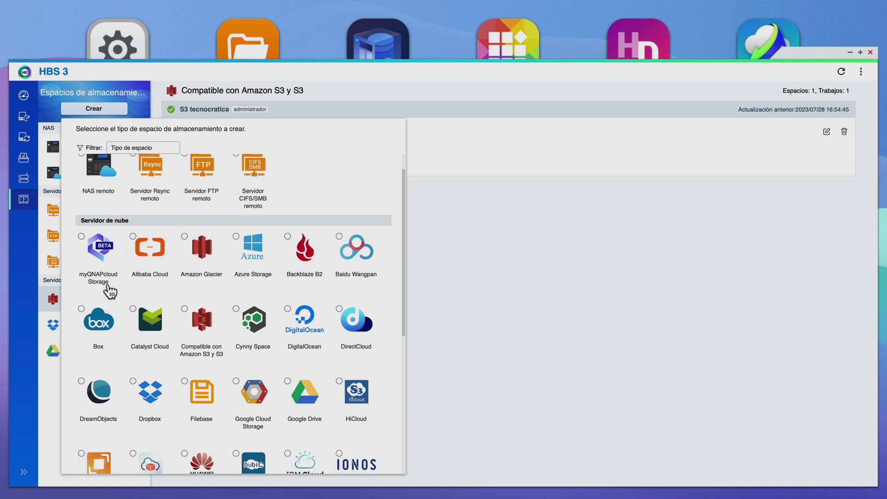
scroll(268, 372, "down", 4)
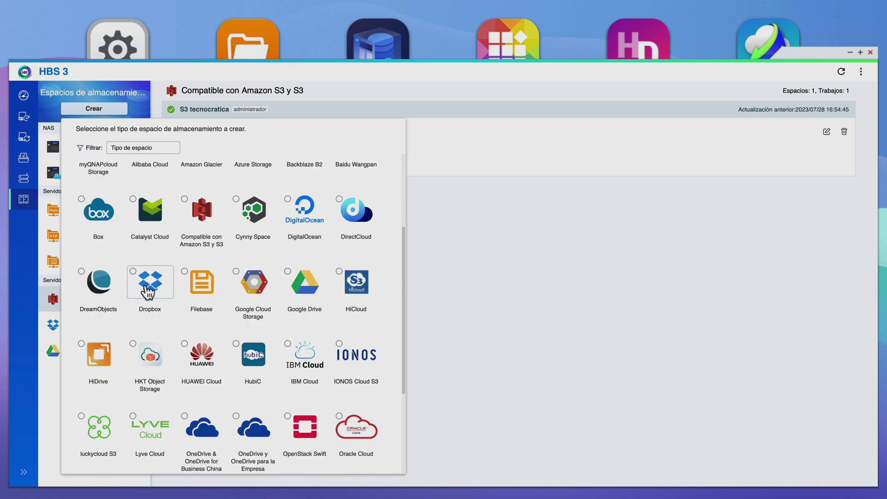
scroll(139, 292, "up", 5)
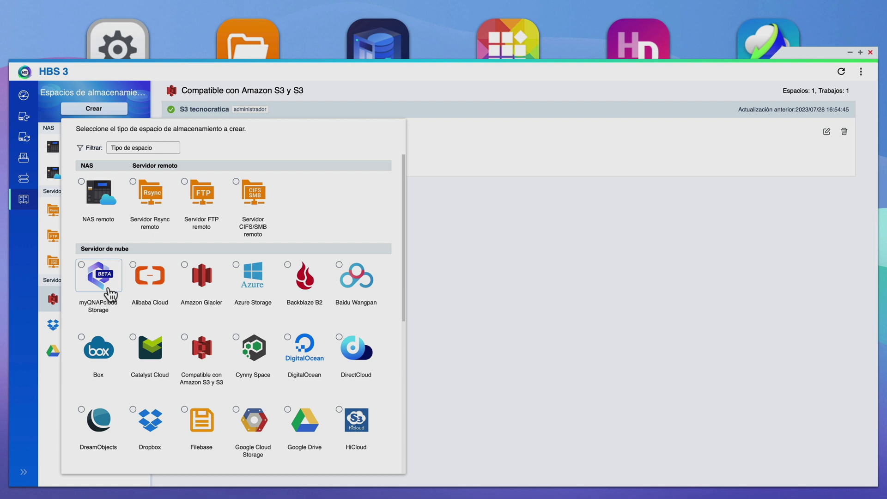
scroll(110, 294, "down", 8)
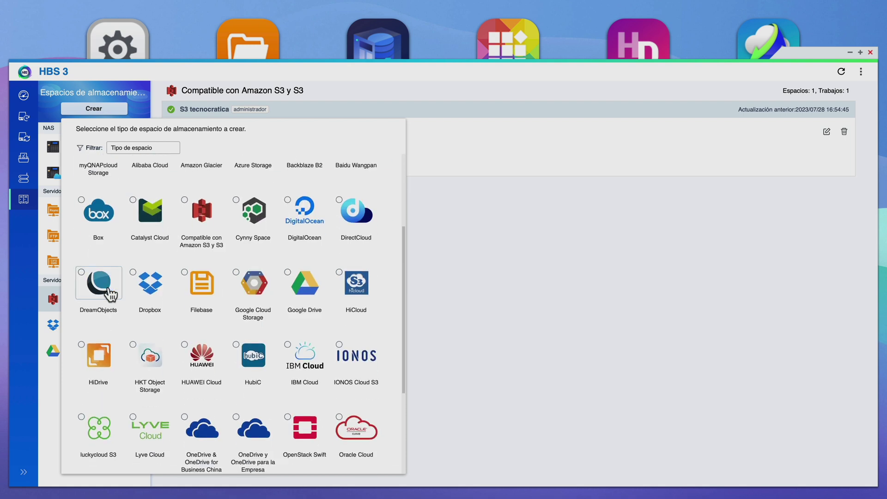
scroll(113, 300, "down", 2)
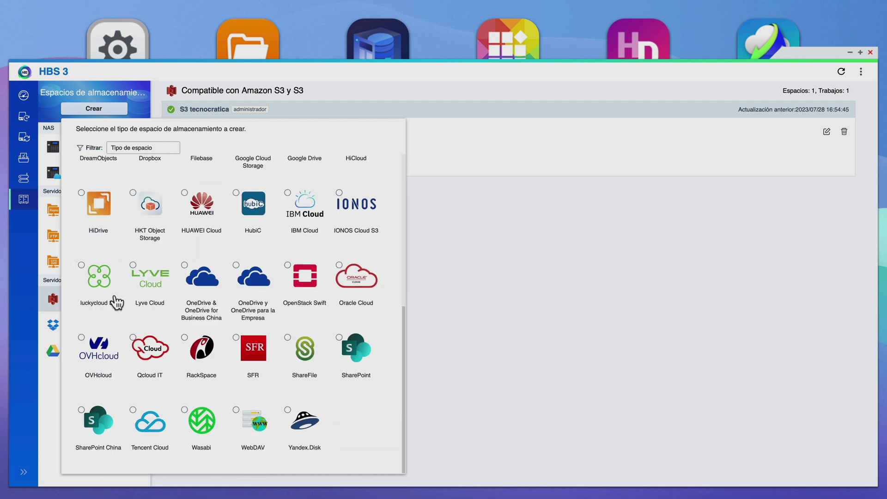
scroll(208, 368, "up", 5)
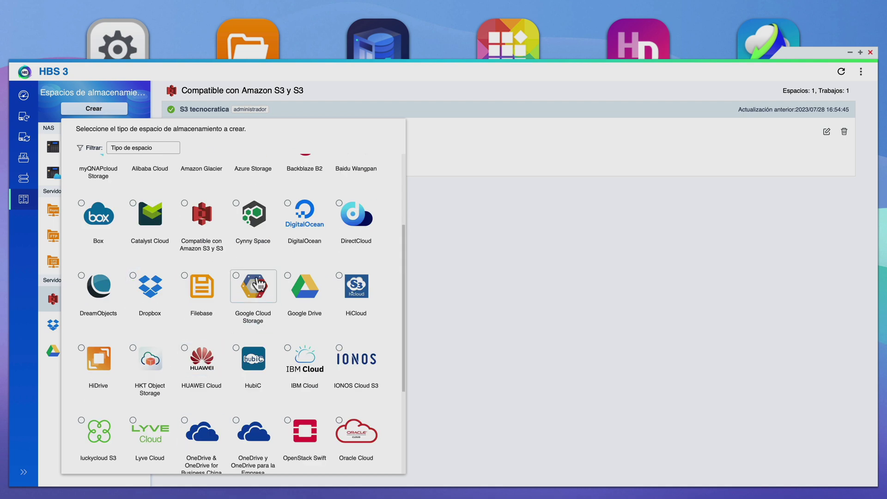
scroll(155, 234, "up", 4)
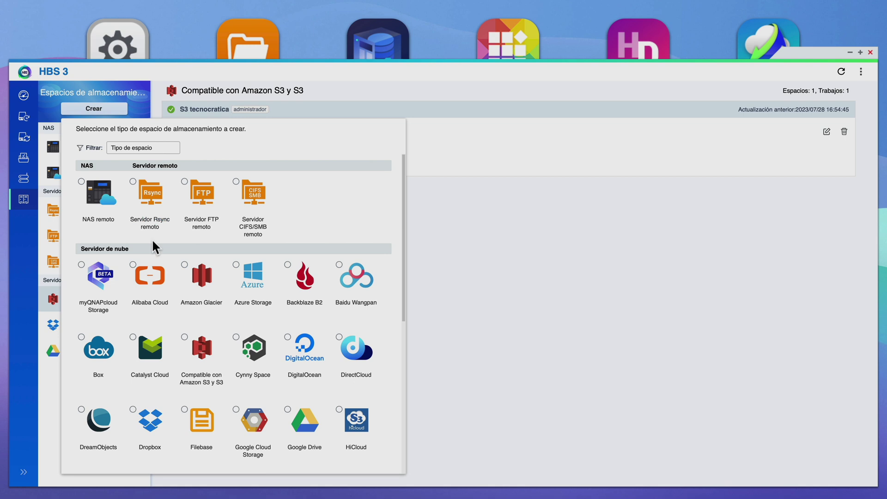
- Set up a new remote Rsync space named Servidor Rsync Prueba with host 88.7.233.80 and server type Servidor compatible con Rsync
left_click(162, 194)
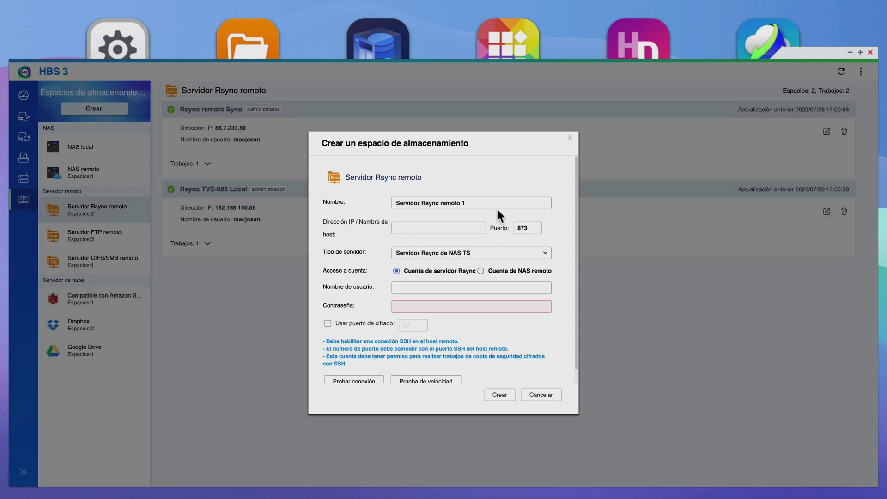
left_click_drag(485, 203, 394, 203)
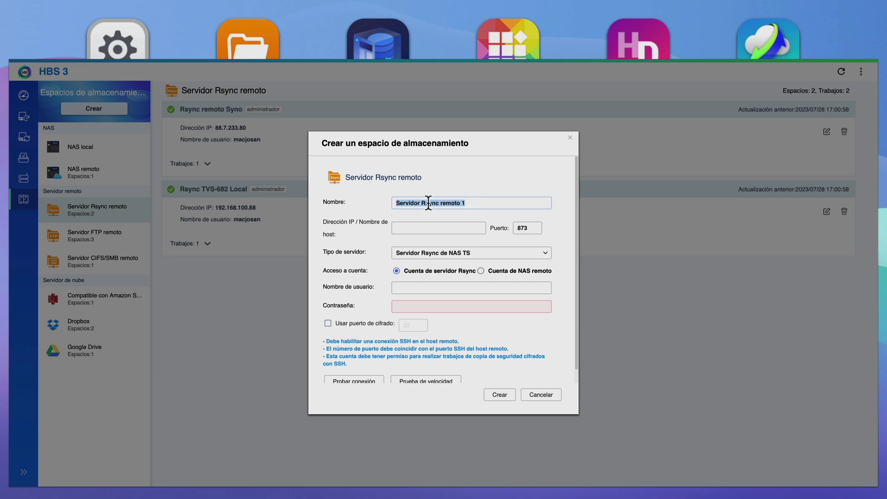
type("Servidor Rsync Prueba")
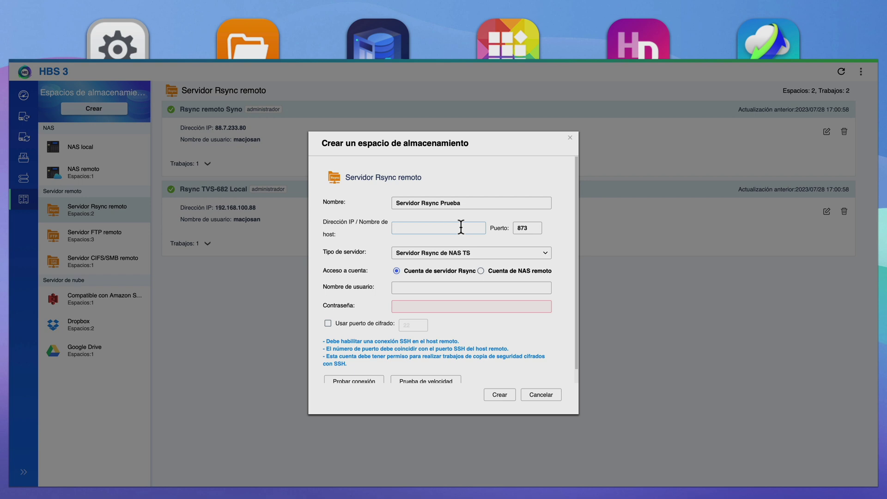
type("88.7.233.80")
left_click(530, 230)
left_click(486, 254)
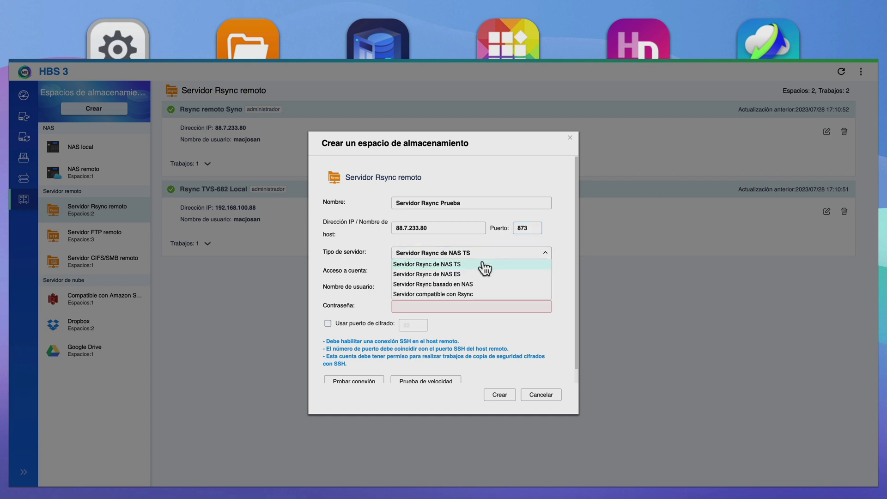
left_click(488, 300)
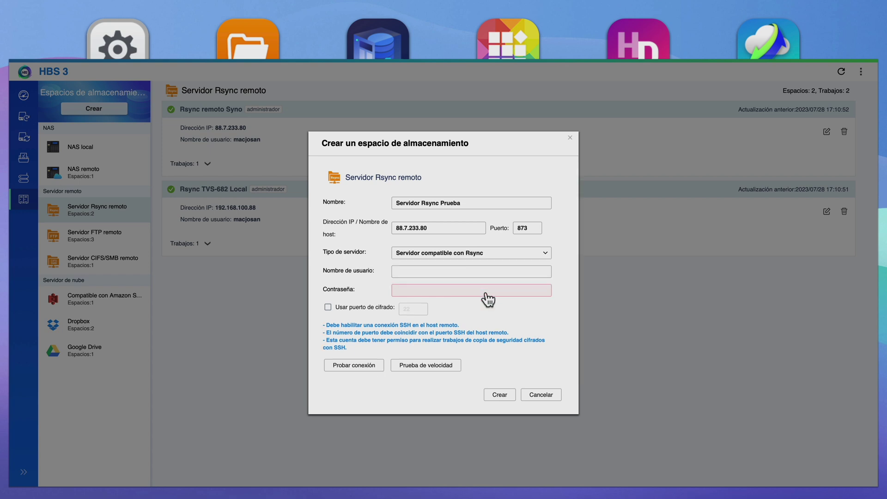
- Fill in the Rsync account's username and password and enable the encryption port 22
left_click(483, 272)
left_click(434, 293)
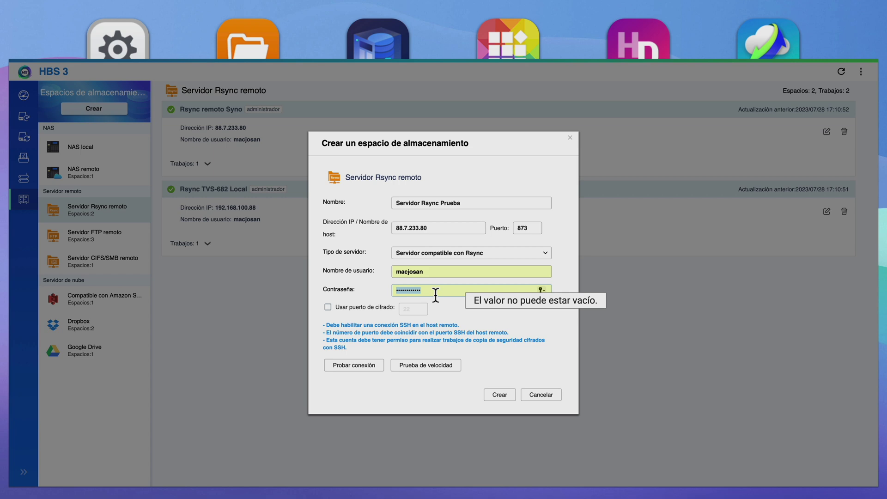
left_click(328, 308)
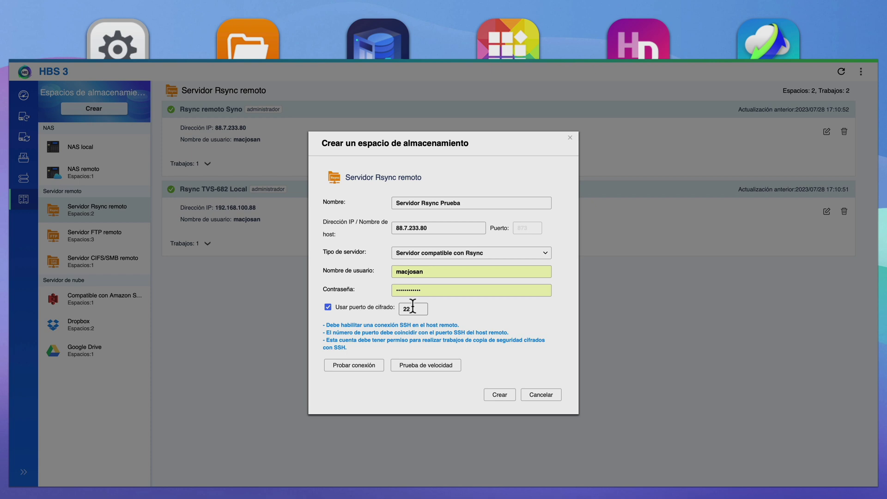
- Test the Rsync server's connection and speed, and create the storage space
left_click(367, 367)
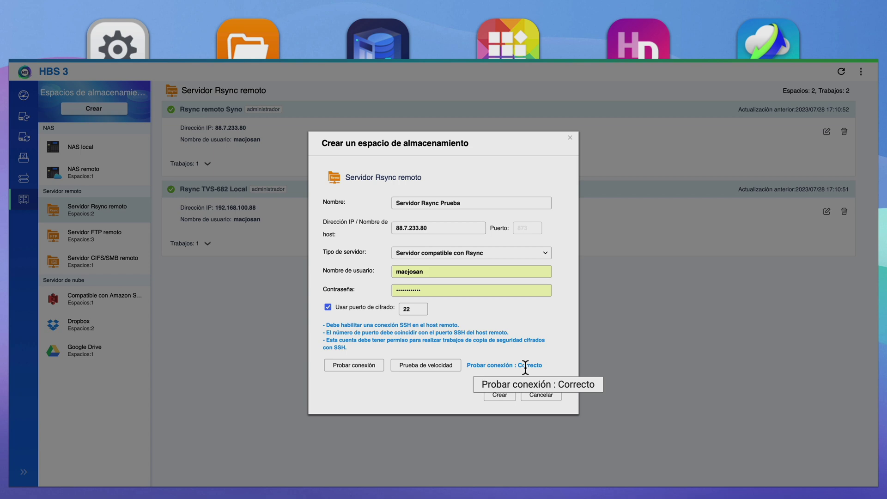
left_click(449, 368)
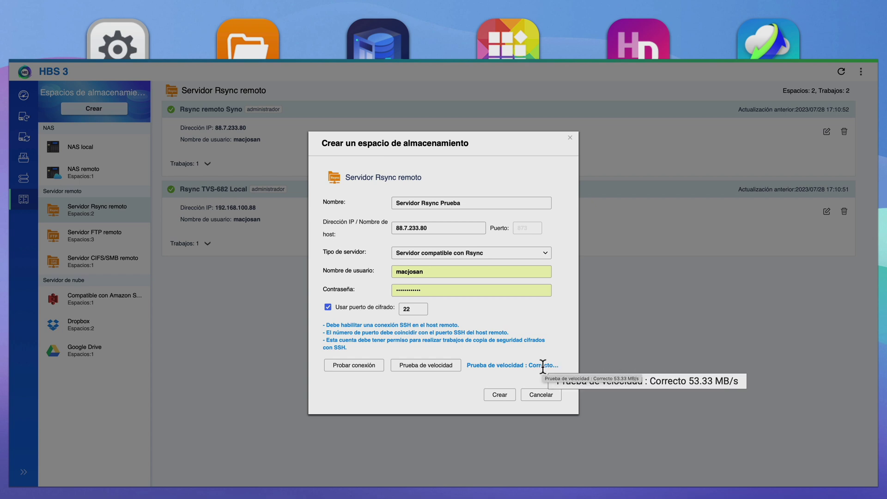
left_click(517, 396)
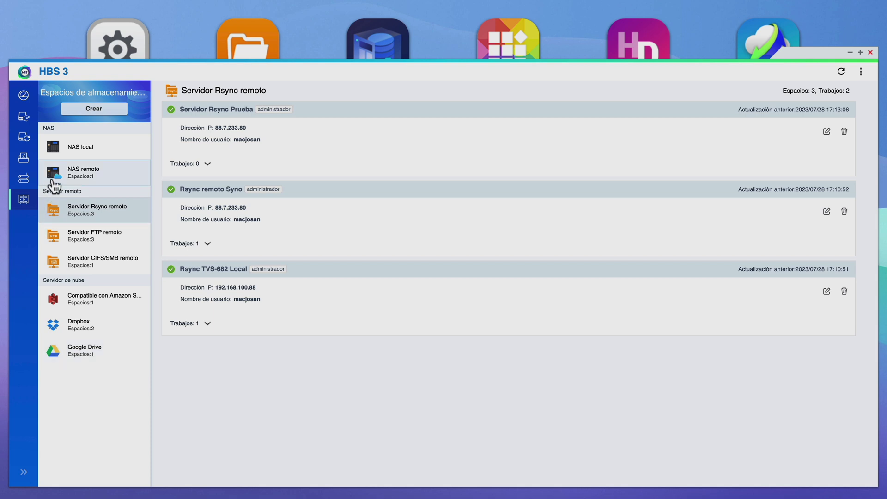
- Start a one-way sync job to the Servidor Rsync Prueba space and name it One-way Sync Prueba
left_click(25, 138)
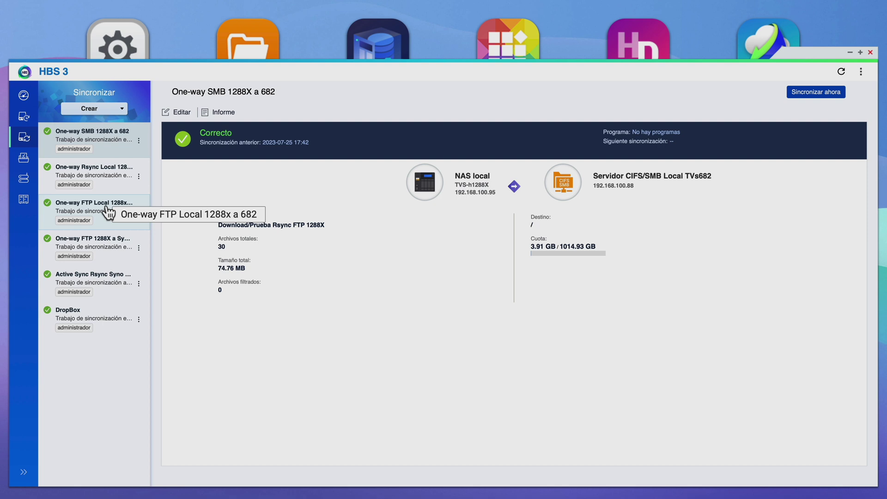
left_click(90, 111)
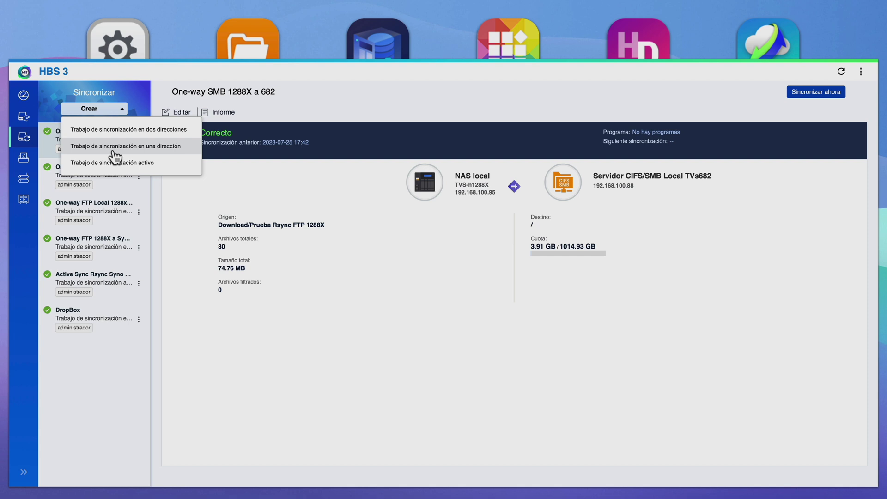
left_click(114, 149)
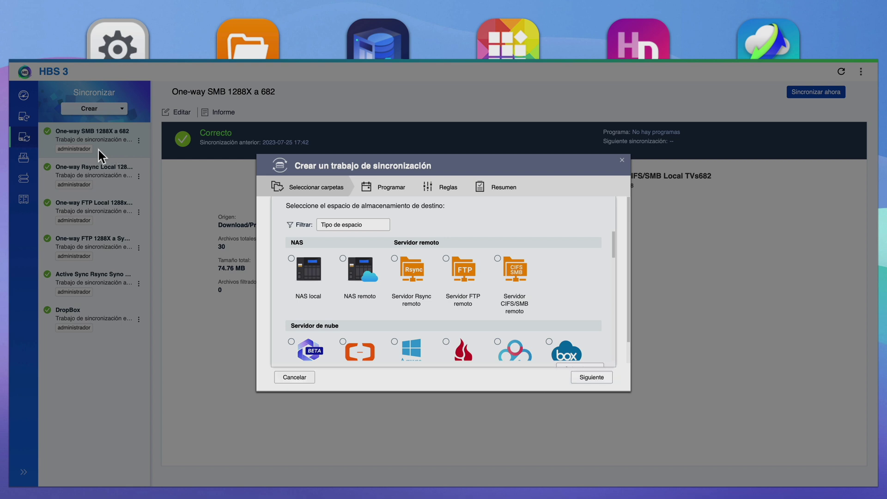
left_click(400, 269)
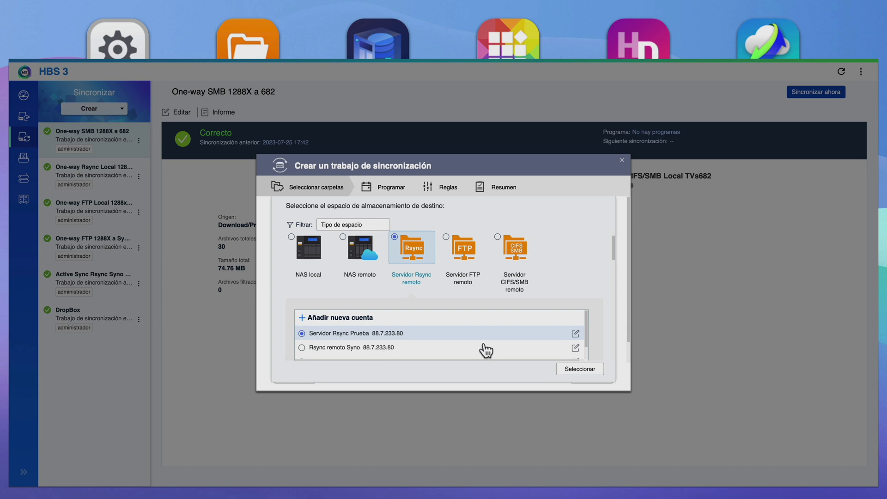
left_click(576, 372)
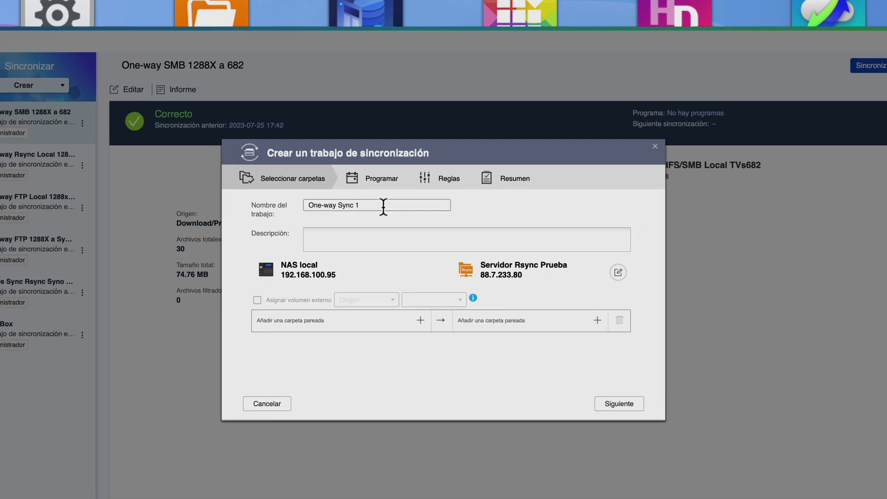
left_click_drag(382, 205, 354, 205)
type("Prueba")
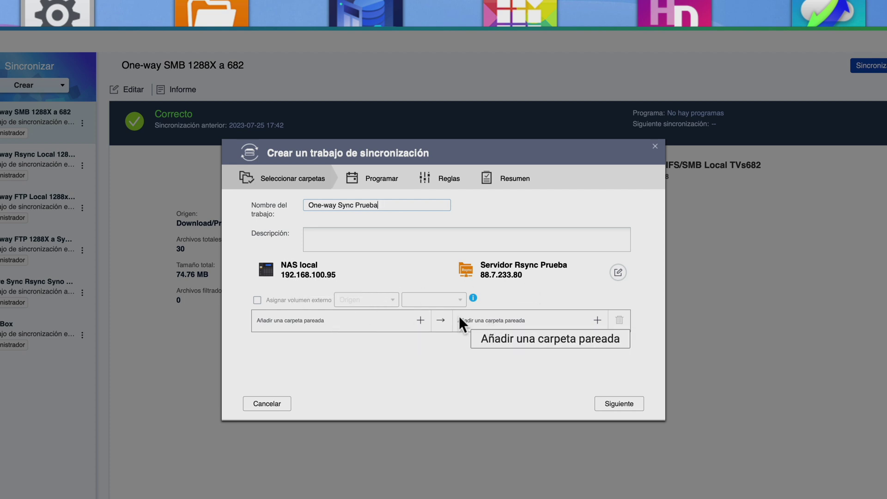
- Set the sync job's source folder to Download/Prueba Rsync FTP 1288X on the local NAS
left_click(420, 320)
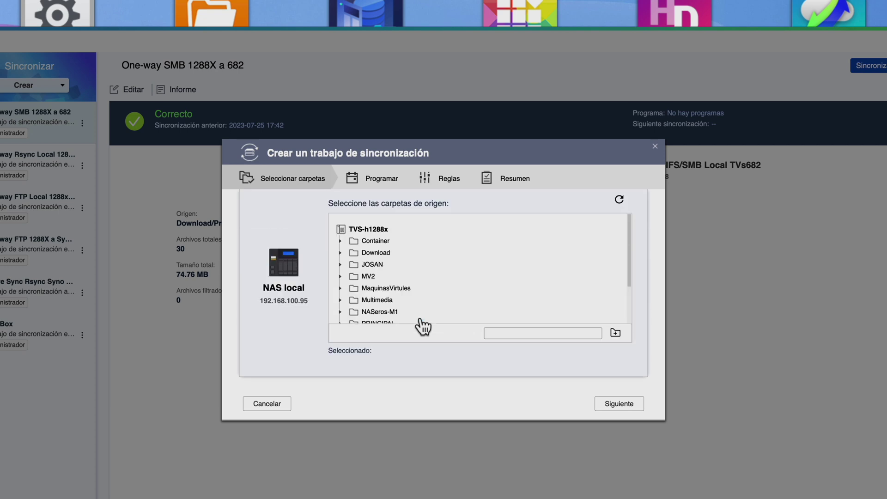
left_click(341, 253)
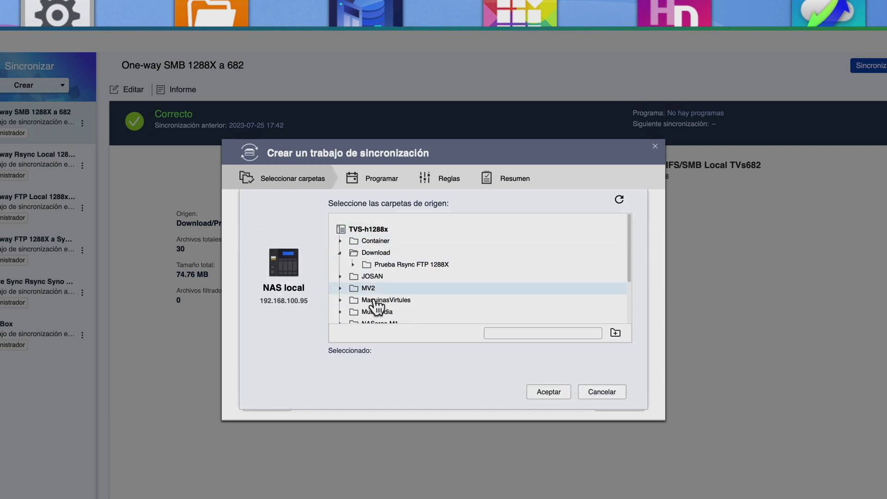
left_click(402, 274)
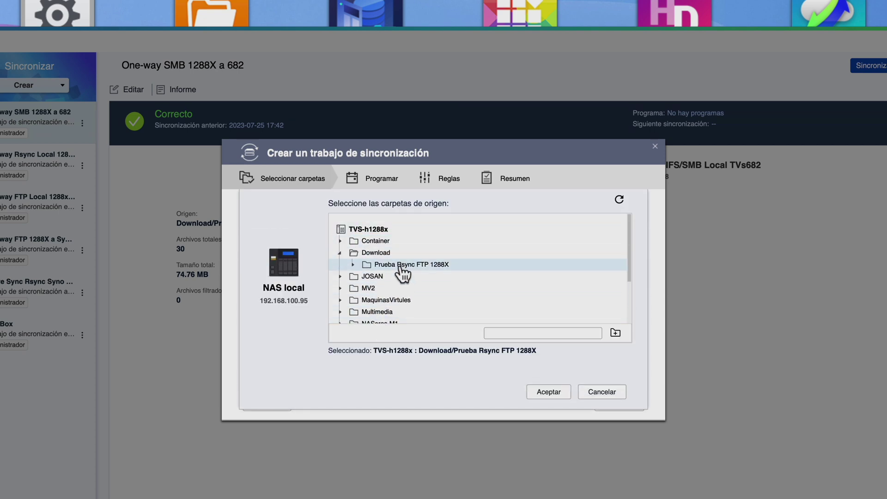
left_click(546, 394)
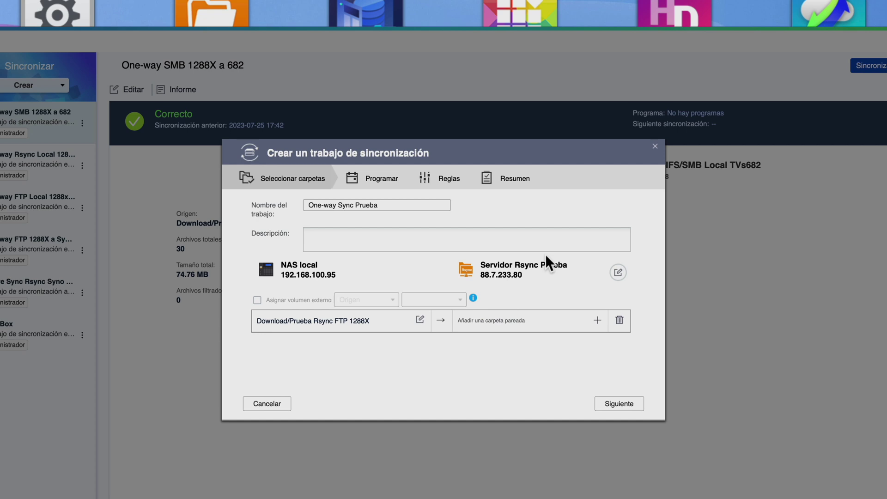
- Set the sync job's destination folder to /Prueba Rsync on the Servidor Rsync Prueba space and continue to scheduling
left_click(597, 323)
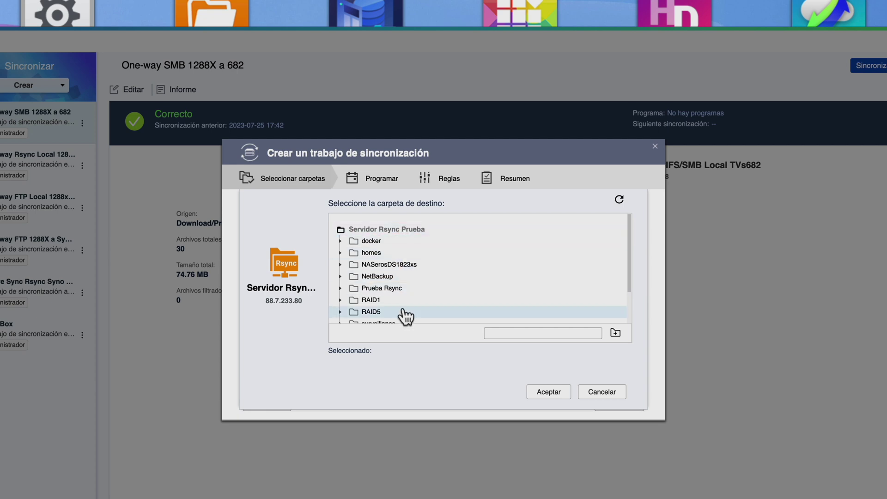
left_click(372, 291)
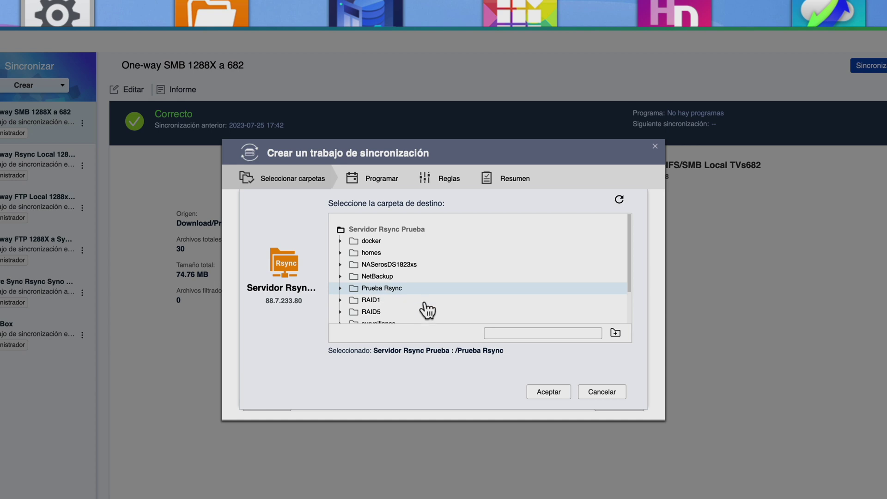
left_click(549, 395)
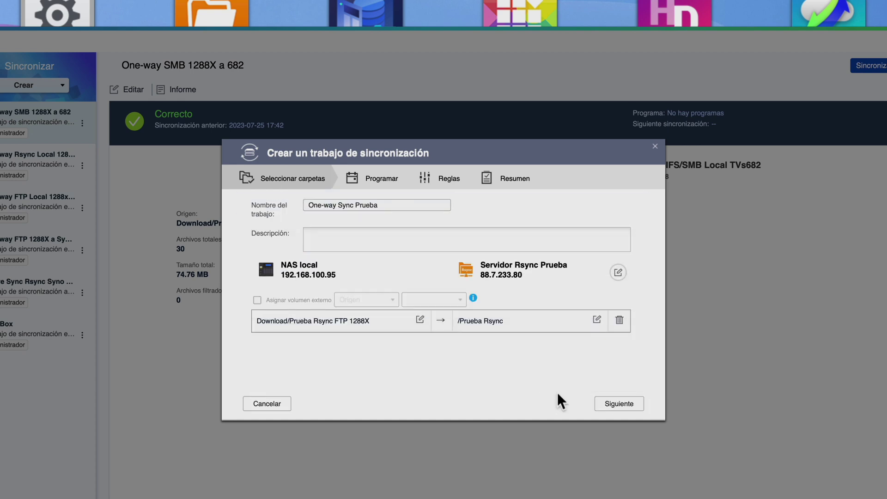
left_click(624, 405)
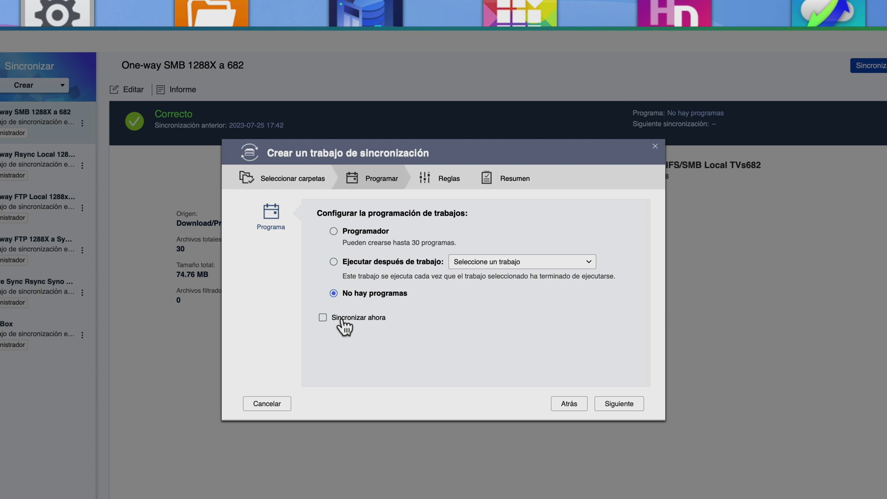
- Enable the scheduler (Programador) and add a daily schedule starting at 02:00
left_click(333, 232)
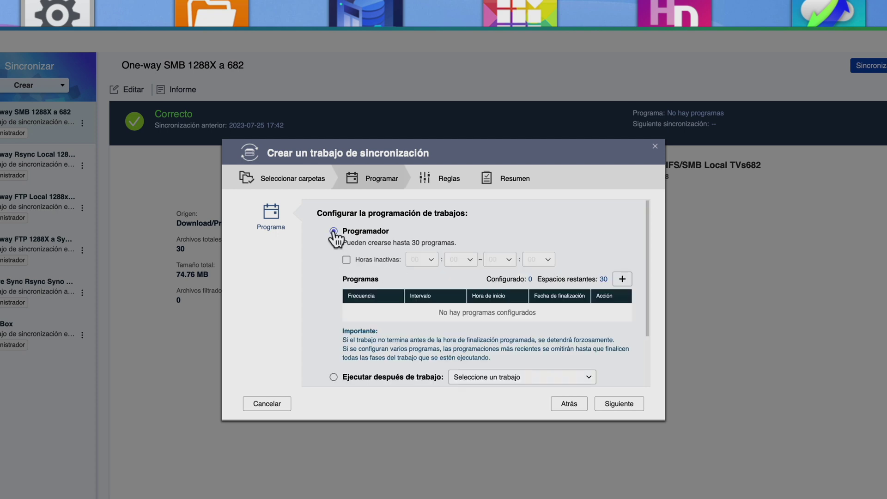
left_click(622, 279)
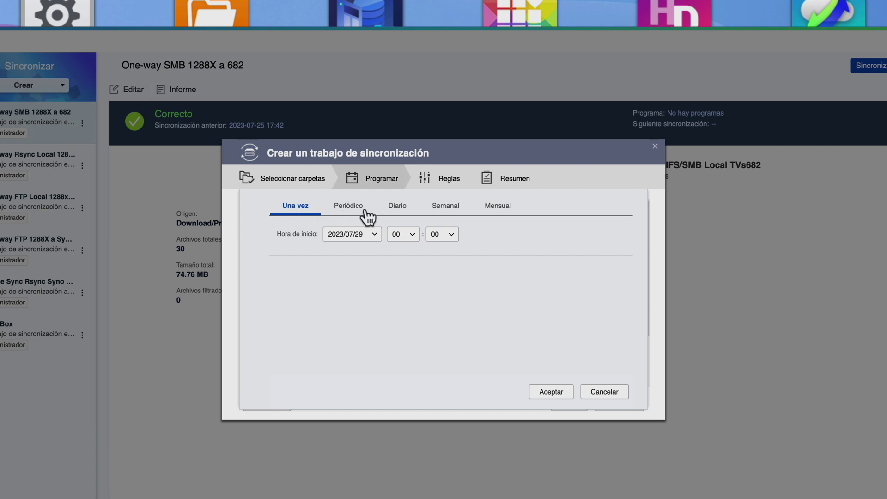
left_click(400, 212)
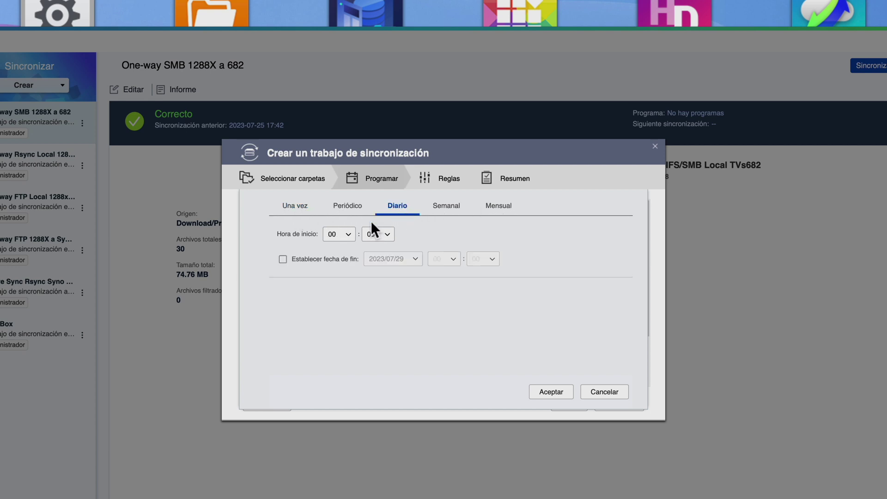
left_click(342, 234)
left_click(345, 278)
left_click(571, 393)
scroll(577, 374, "down", 2)
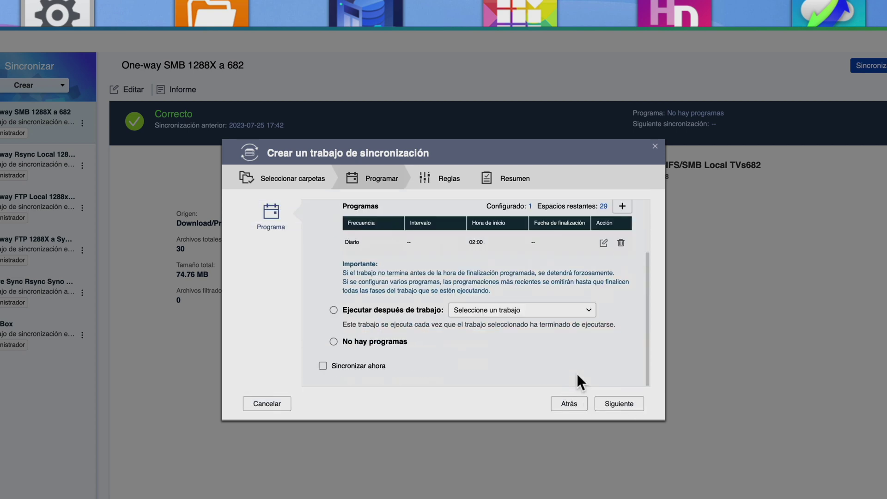
left_click(422, 313)
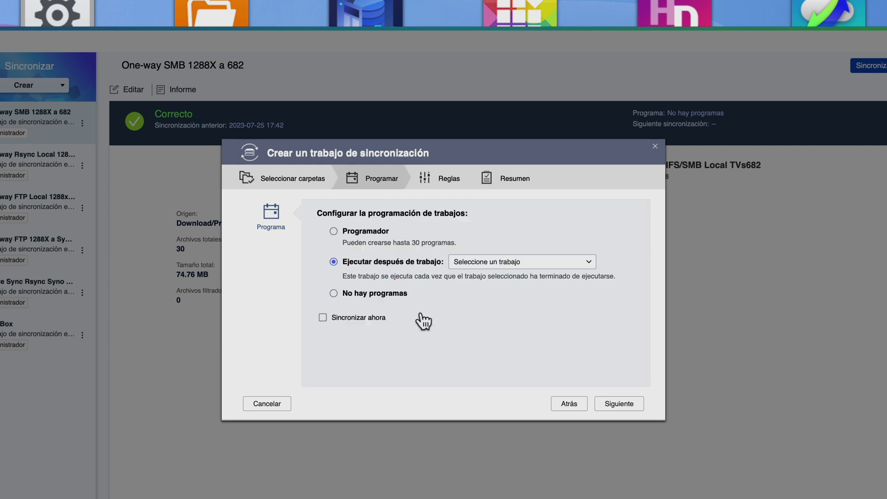
left_click(588, 262)
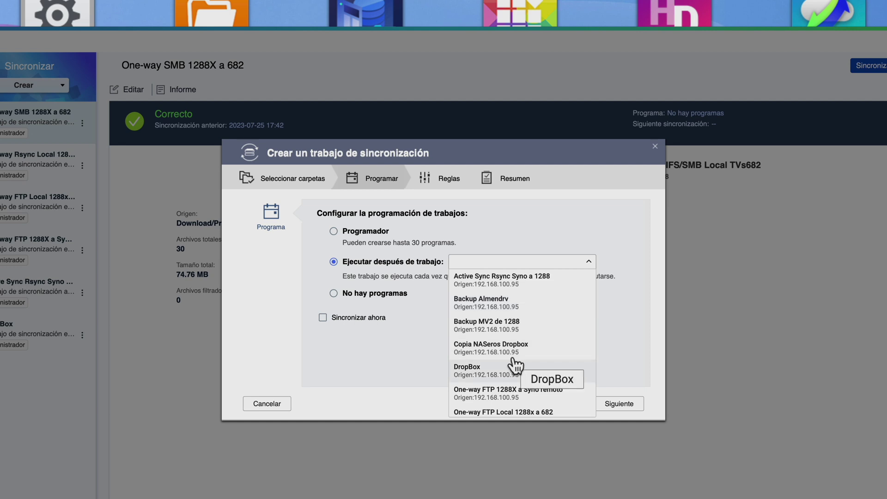
left_click(334, 232)
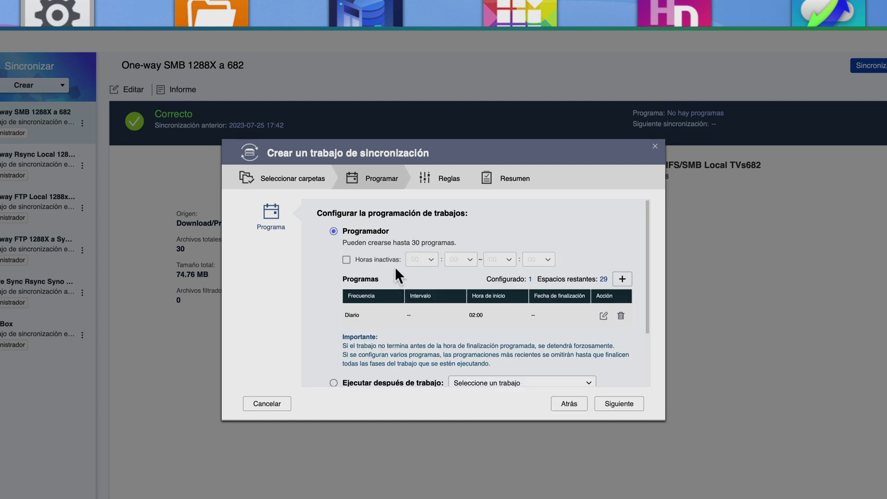
- Accept the daily schedule and continue to the job's rules
left_click(634, 409)
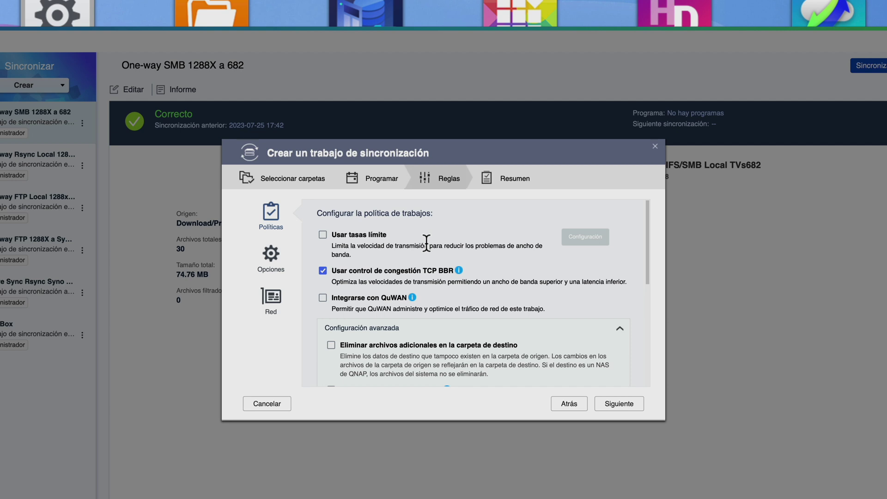
left_click(323, 234)
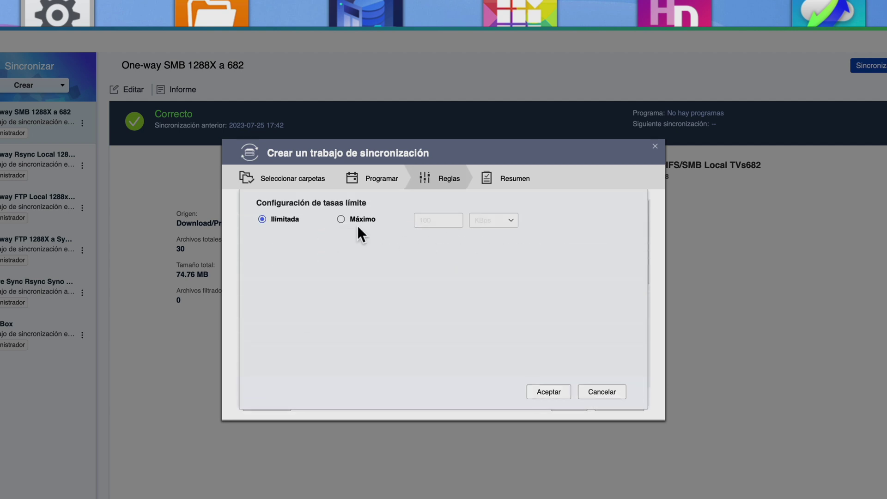
left_click(616, 397)
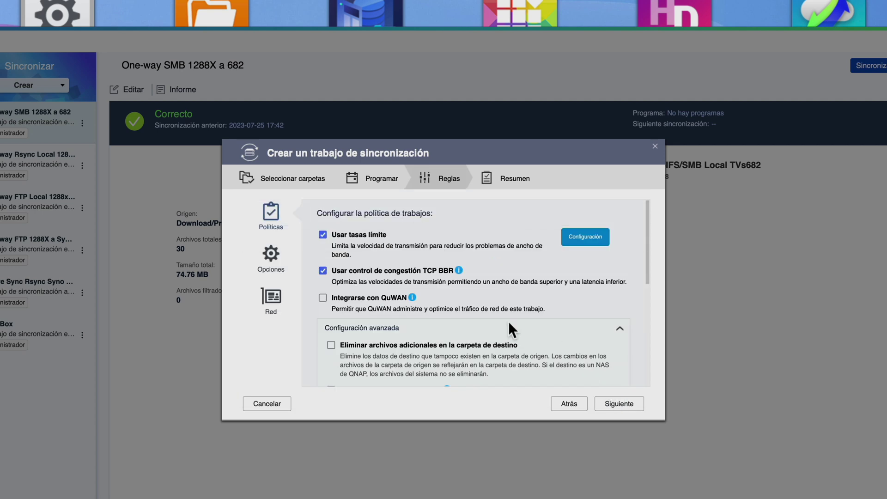
left_click(323, 236)
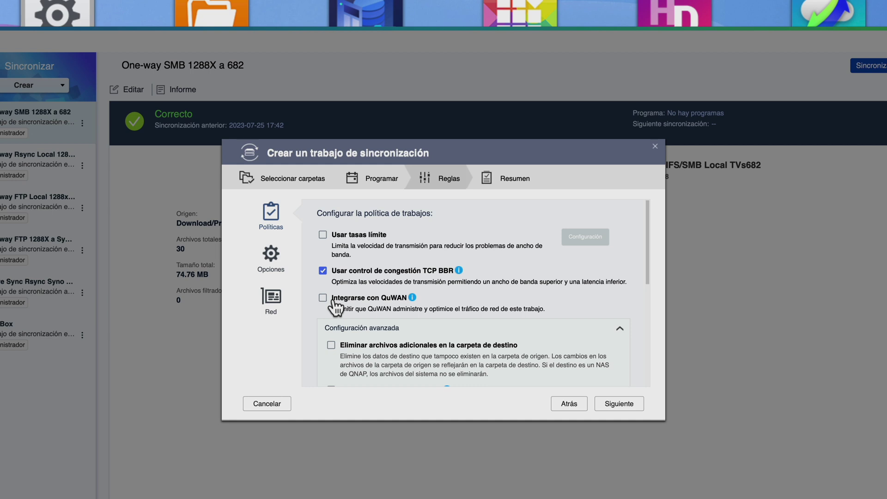
- Enable file compression during transmission (Comprimir archivos durante la transmisión) and destination permissions (Aplicar permisos de destino) in the job's advanced policies
scroll(362, 318, "down", 3)
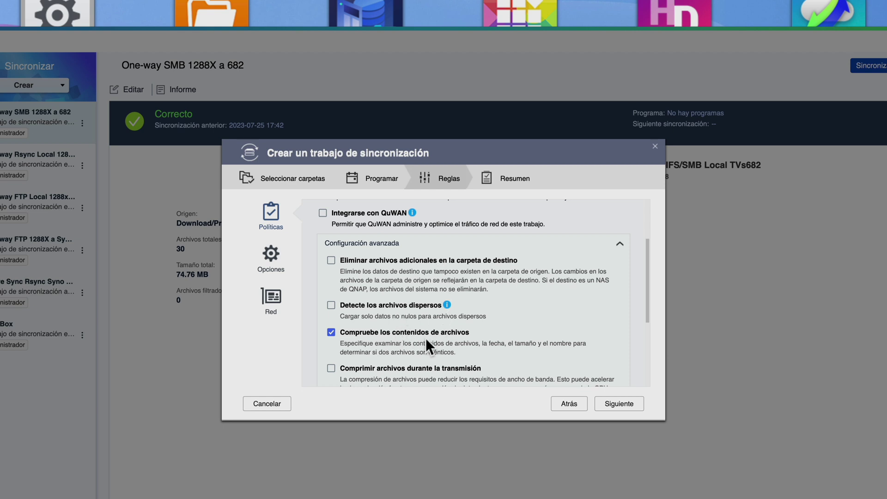
scroll(431, 342, "down", 1)
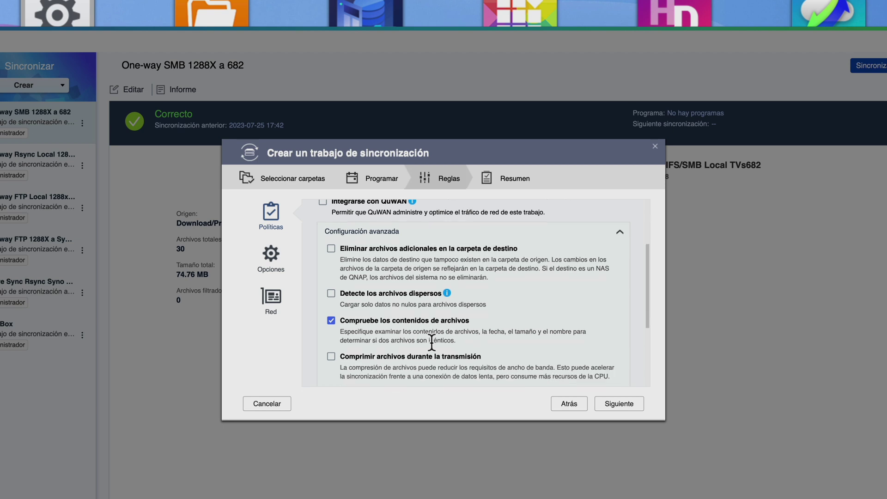
left_click(331, 357)
scroll(649, 324, "down", 2)
scroll(649, 323, "down", 1)
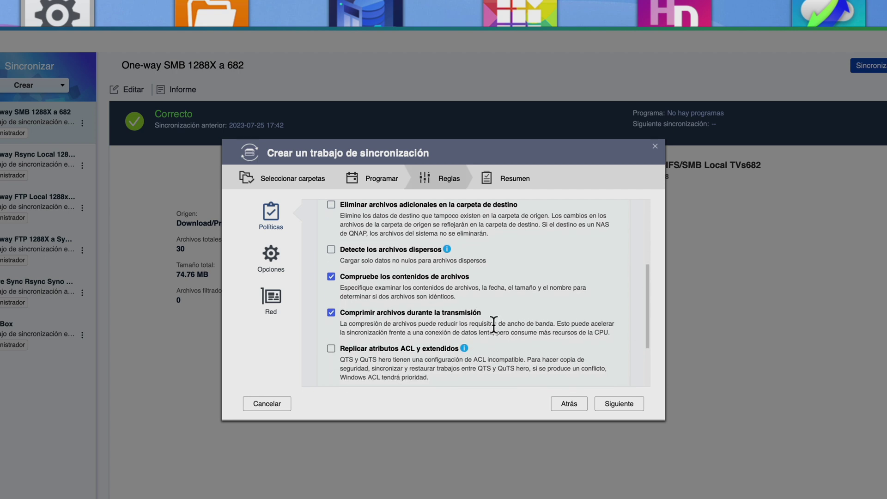
scroll(467, 353, "down", 1)
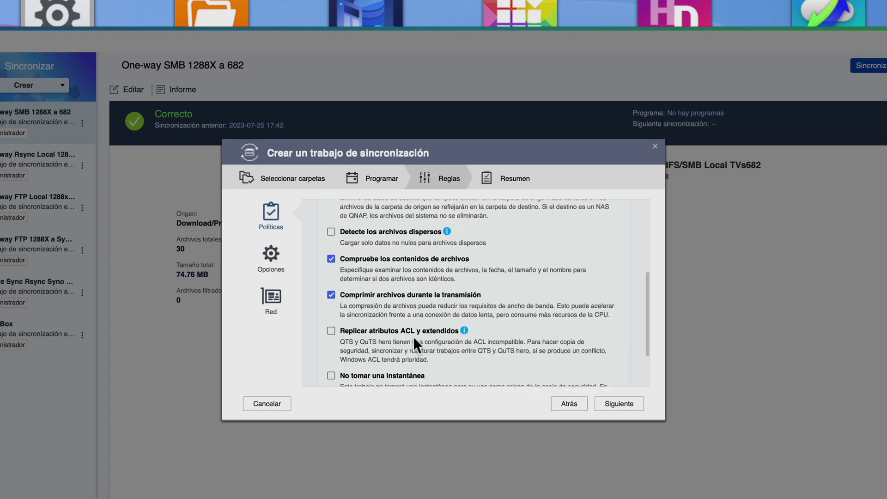
scroll(416, 342, "down", 2)
scroll(407, 342, "down", 2)
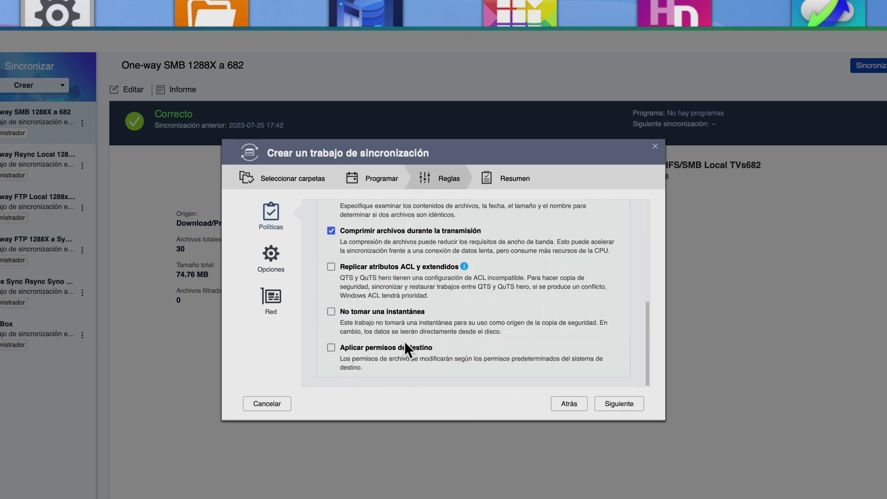
left_click(367, 349)
- Review the job's event and error handling options and its network interface settings
left_click(274, 262)
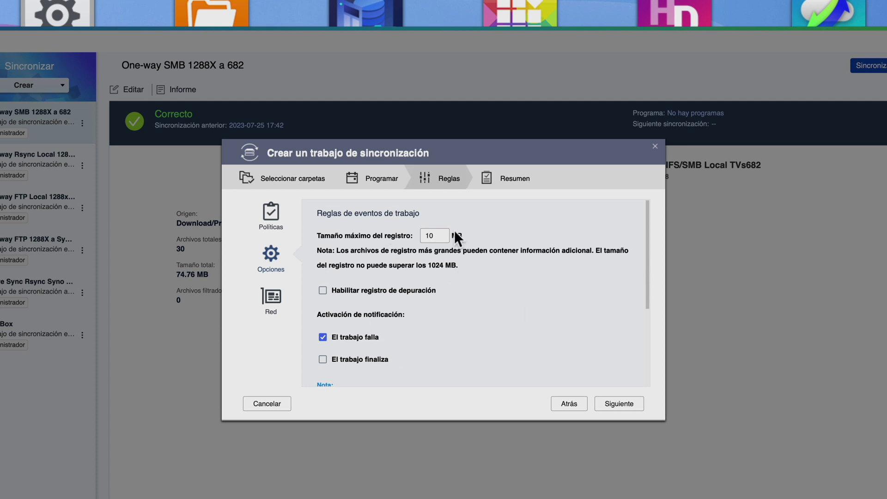
left_click_drag(646, 254, 646, 348)
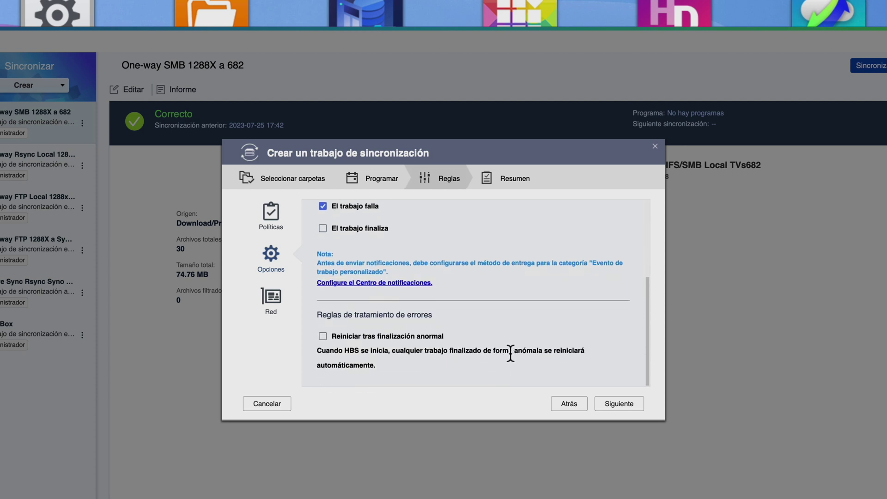
left_click(273, 309)
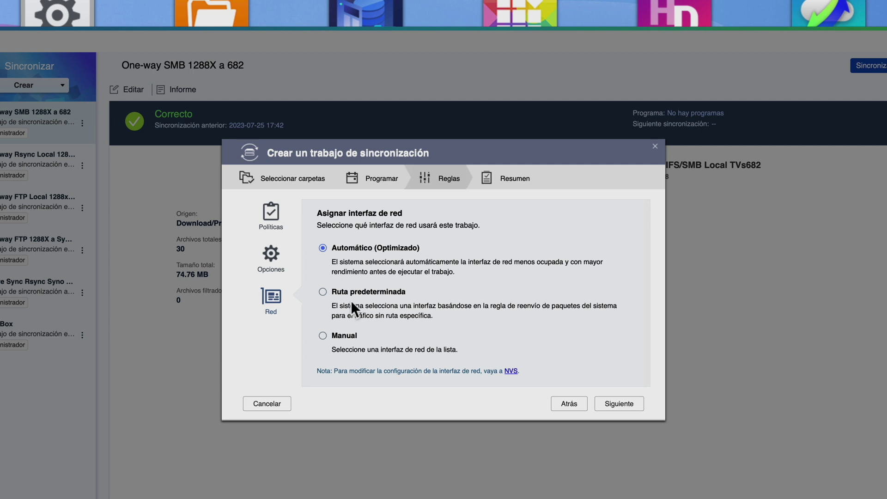
left_click(322, 336)
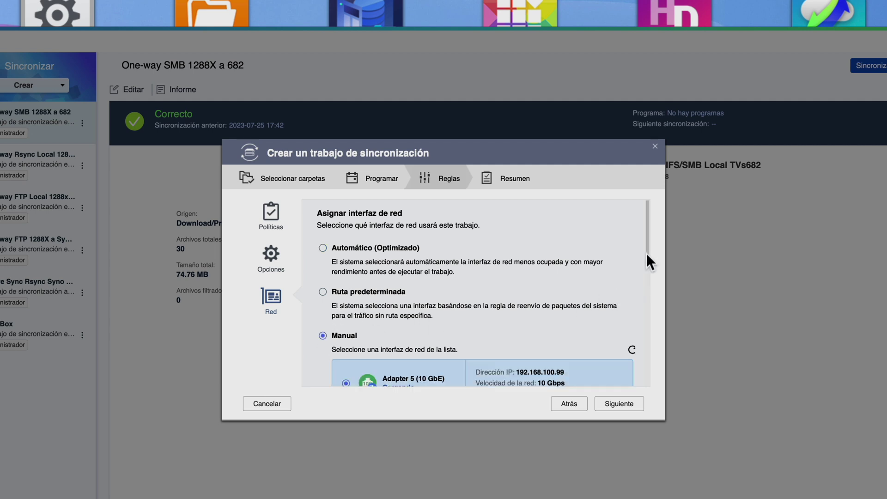
left_click_drag(647, 254, 639, 303)
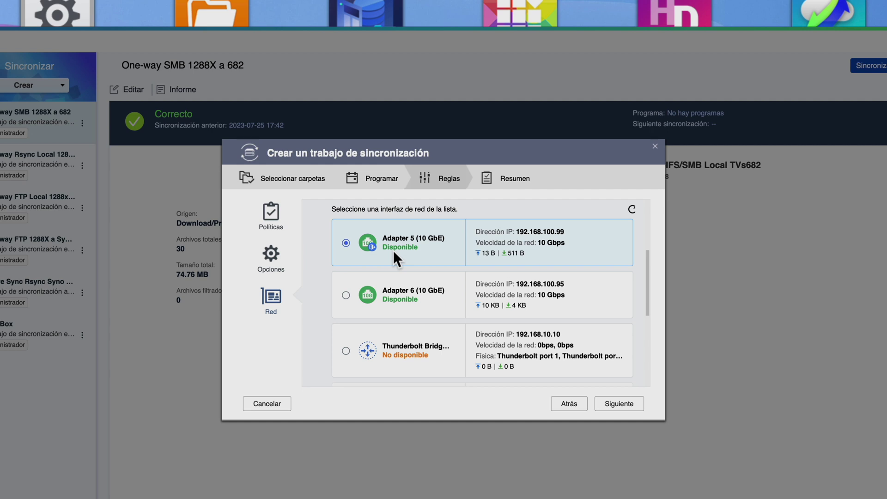
scroll(405, 257, "up", 3)
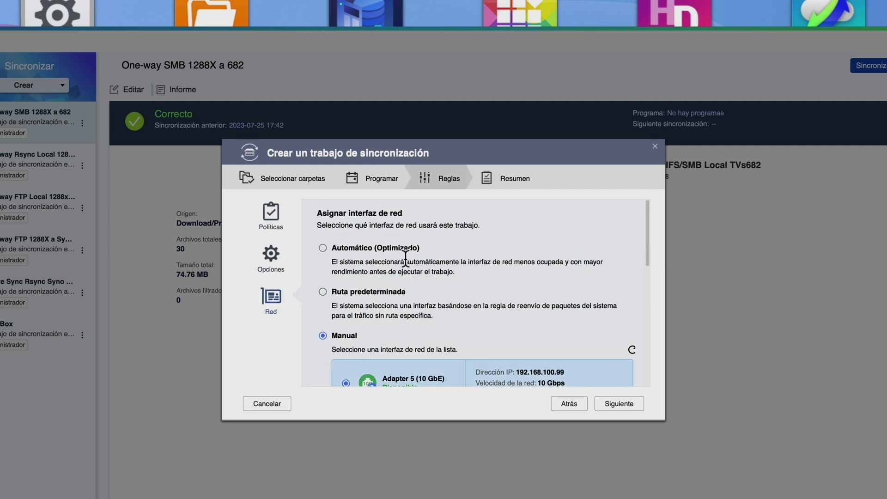
left_click(322, 248)
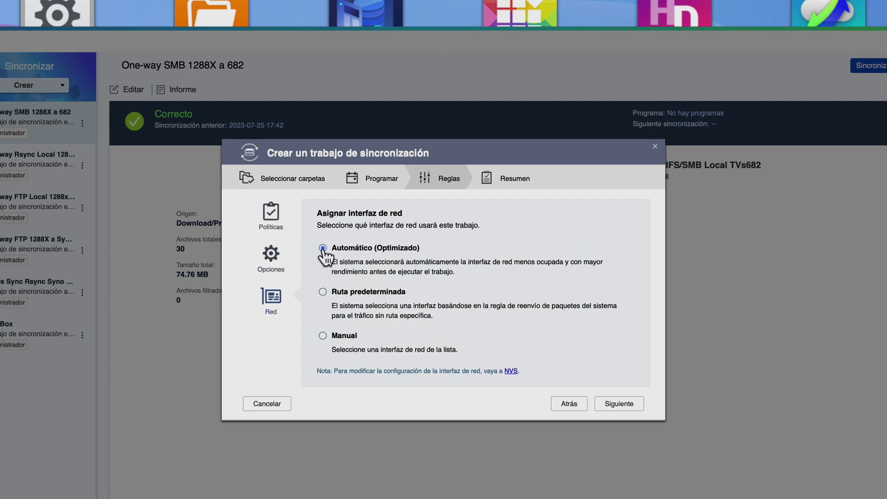
- Continue to the summary of the sync job's configuration and create the One-way Sync Prueba job
left_click(618, 404)
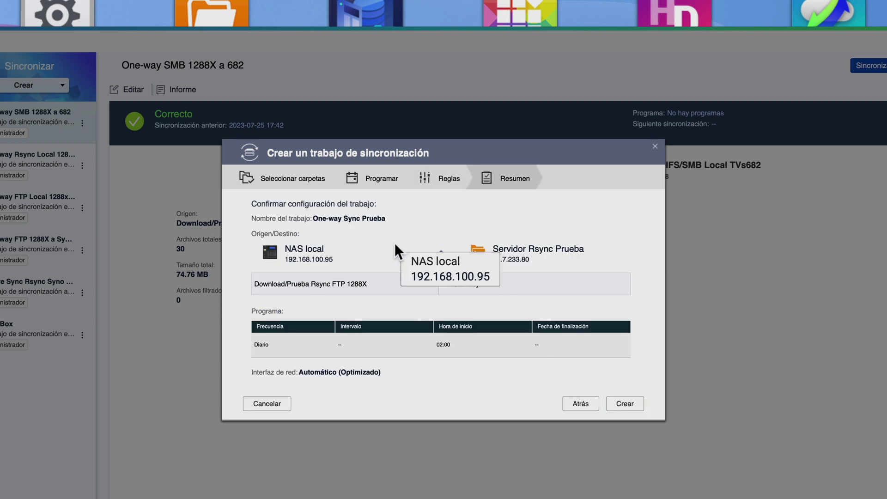
left_click(631, 404)
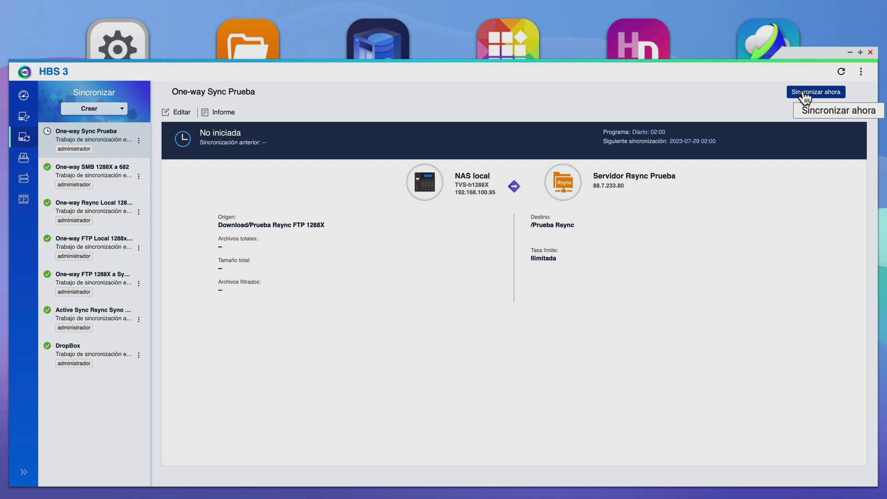
- Run the One-way Sync Prueba job immediately and stop it while it is syncing
left_click(803, 91)
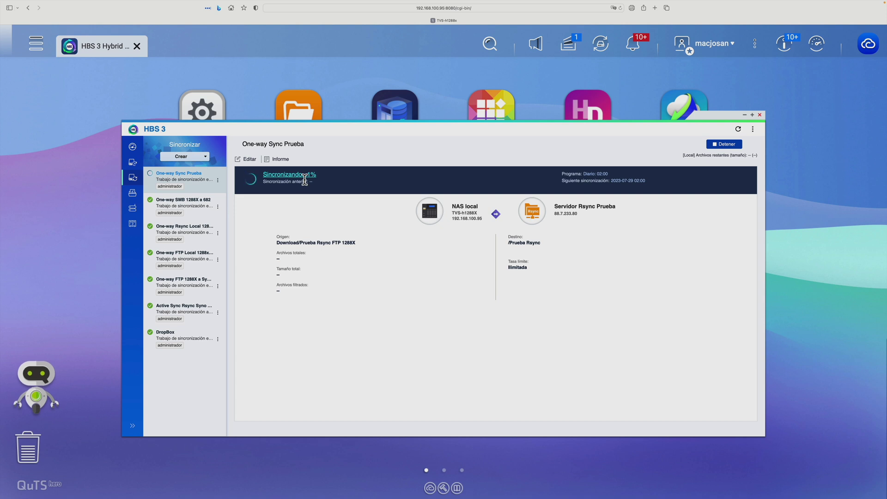
left_click(729, 150)
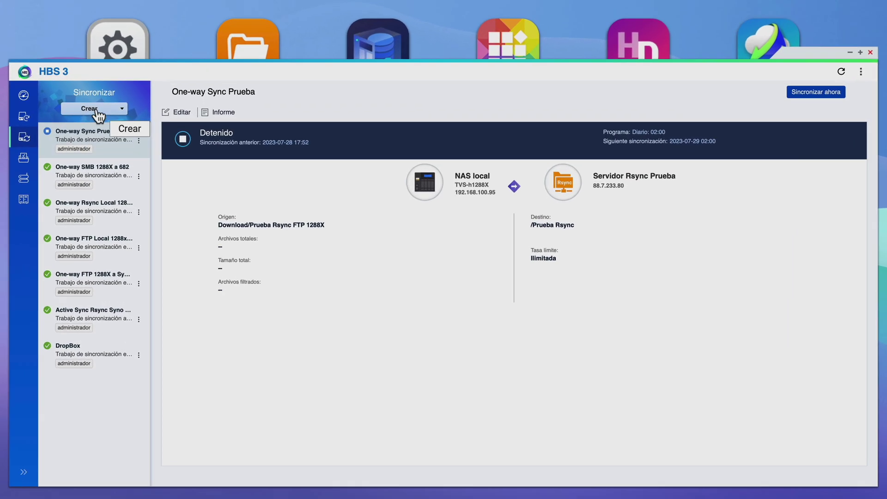
- Start an active sync job using the remote Rsync account Servidor Rsync Prueba as its source storage space
left_click(158, 143)
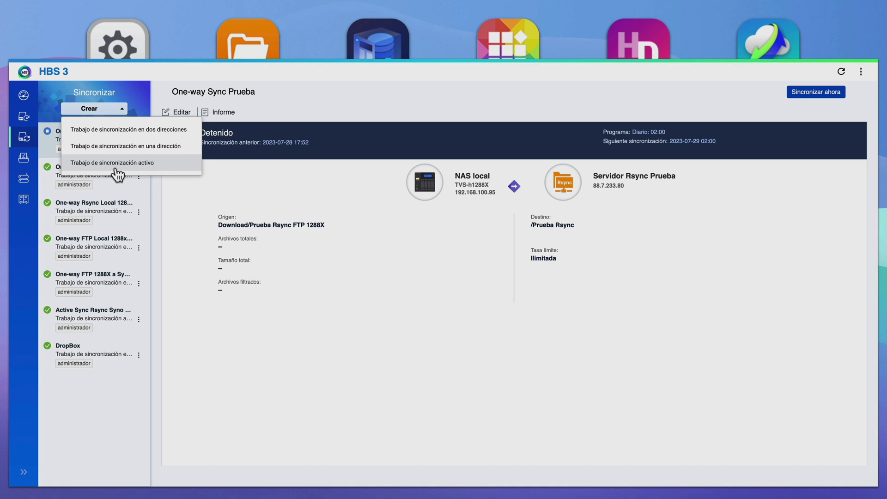
left_click(116, 169)
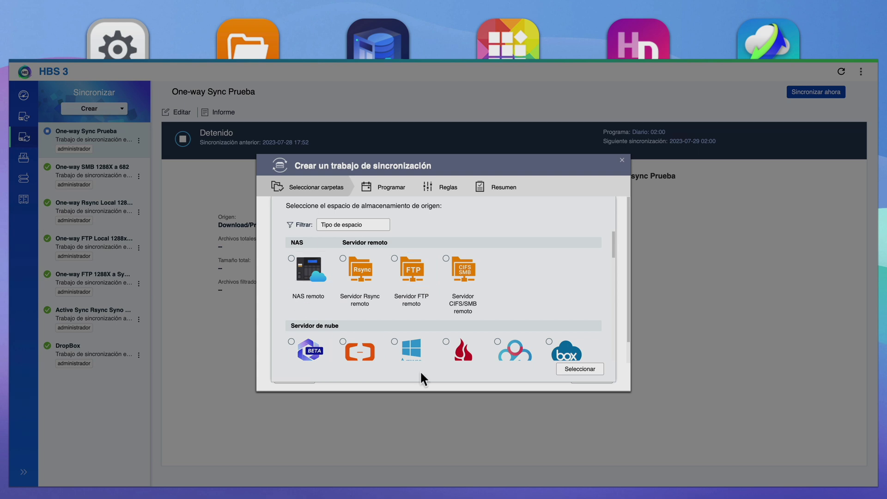
left_click(359, 274)
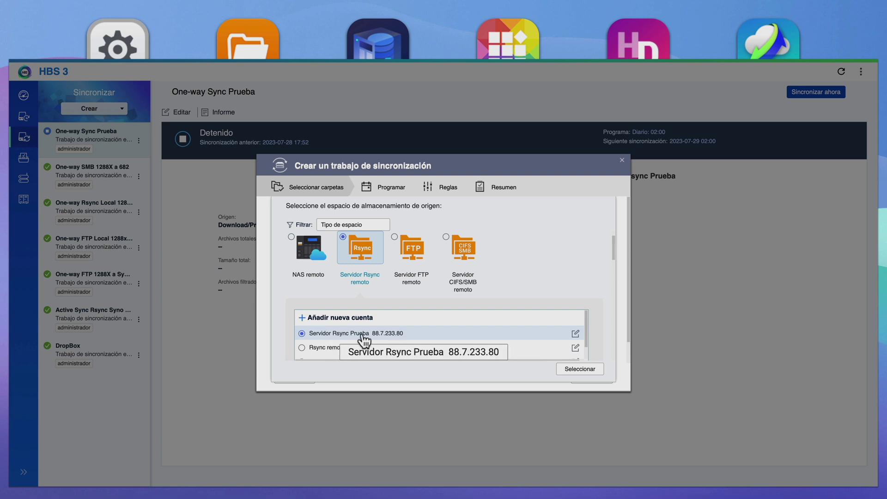
left_click(577, 370)
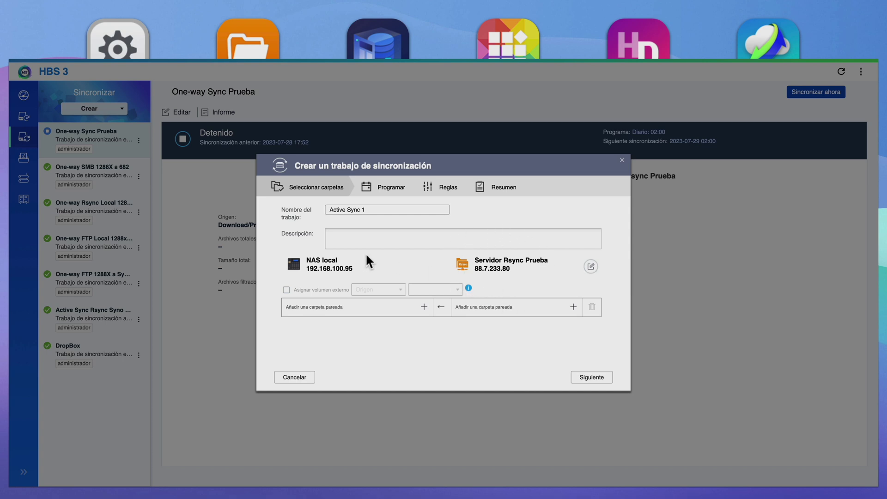
- Name the active sync job Active Sync Externo and pair the local folder Download/Prueba Rsync FTP 1288X
left_click(376, 209)
left_click(423, 307)
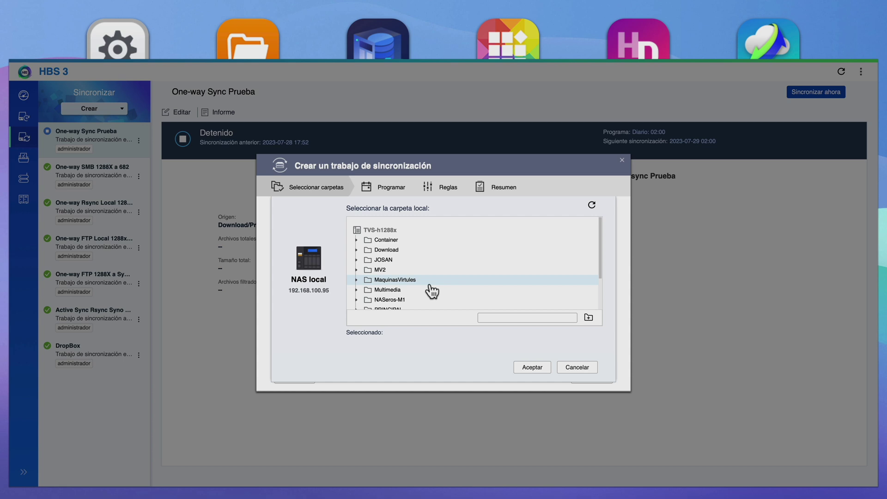
left_click(357, 250)
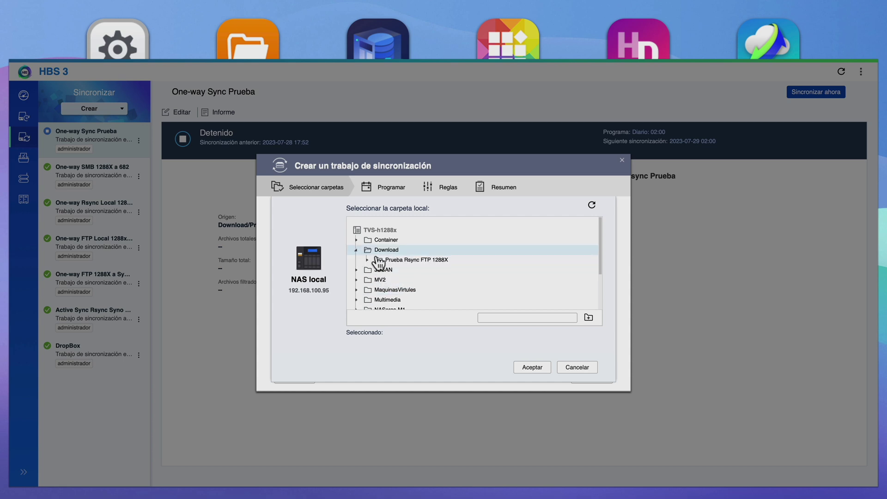
left_click(396, 260)
left_click(522, 367)
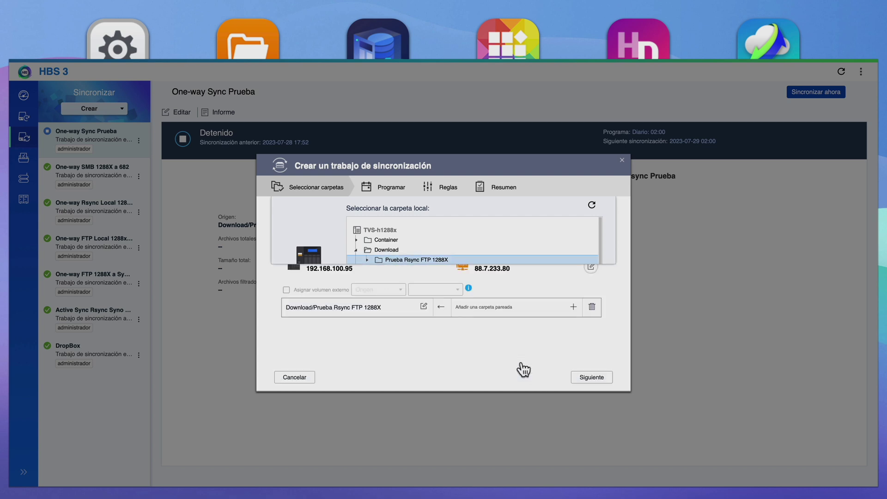
- Pair the remote folder /RAID1 on Servidor Rsync Prueba as the active sync job's source
left_click(575, 310)
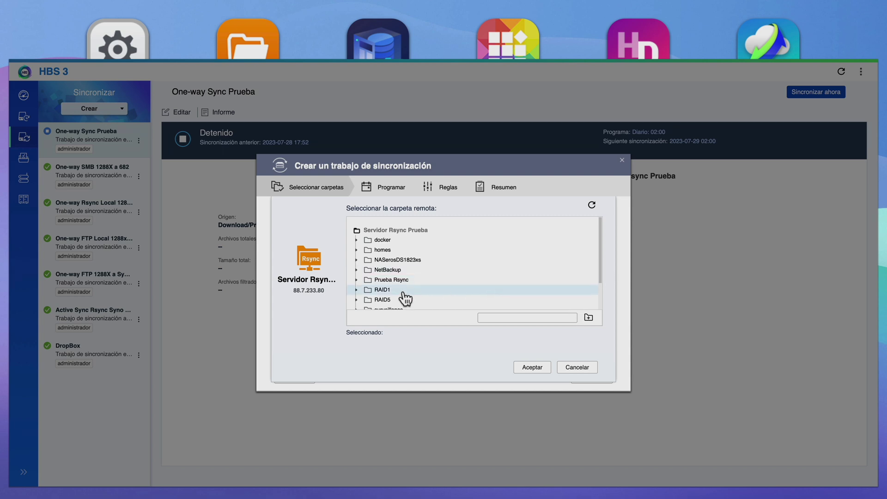
left_click(387, 291)
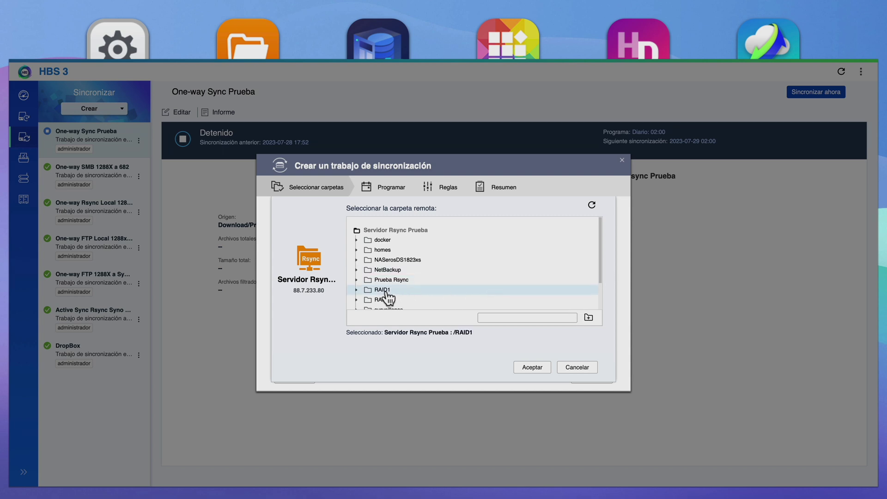
left_click(532, 368)
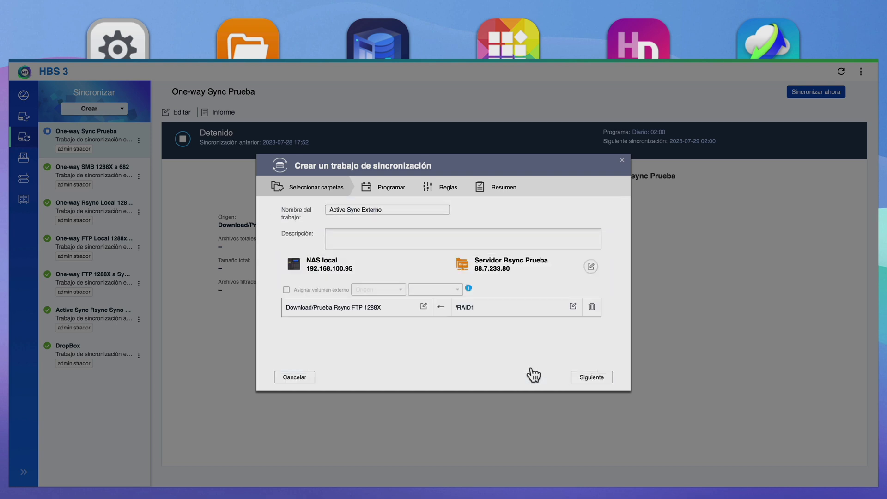
- Schedule the job weekly on Wednesday at 01:00, enable syncing now, and proceed to its rules
left_click(591, 377)
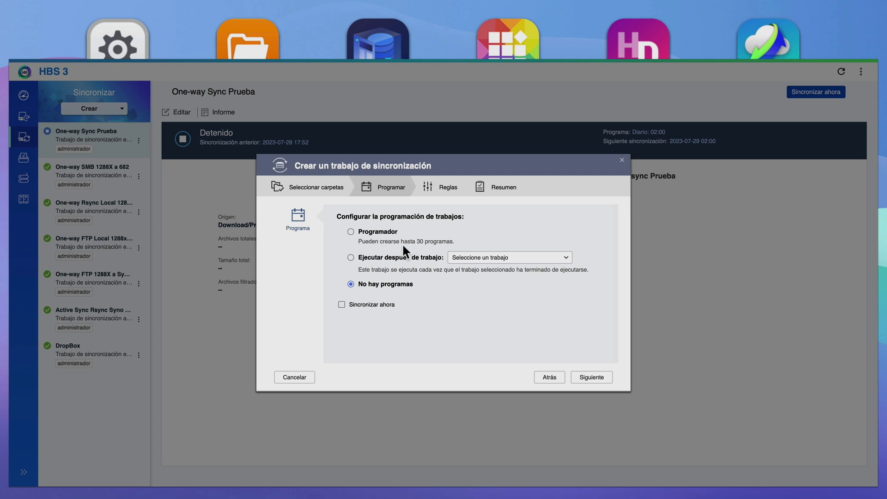
left_click(387, 234)
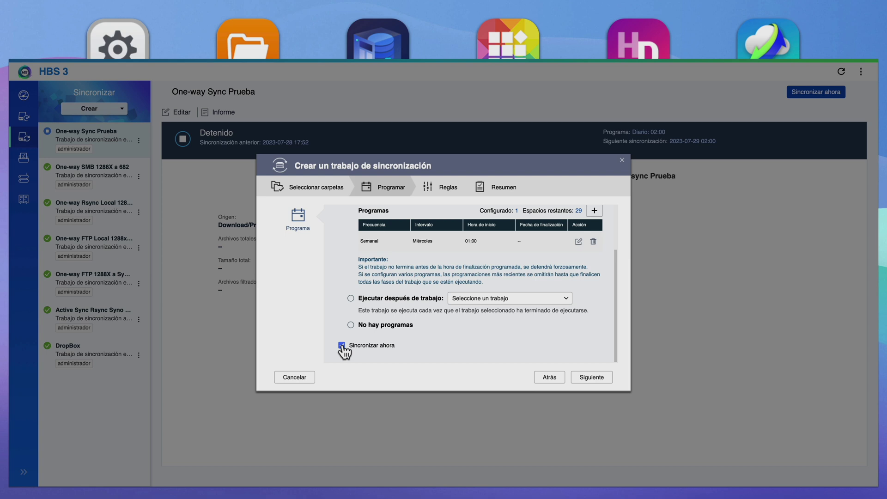
left_click(439, 189)
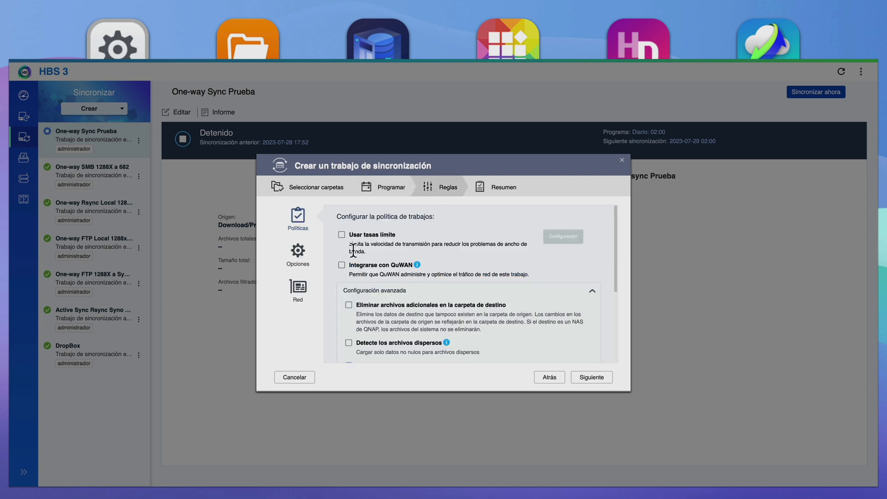
- Enable file compression during transmission in the job's policies and look over its event options and network interface settings
scroll(433, 251, "down", 2)
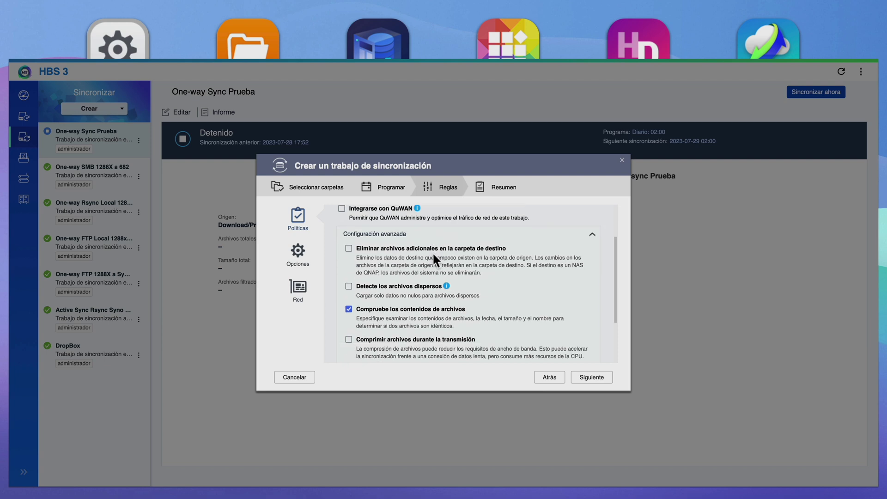
left_click(349, 337)
scroll(406, 340, "down", 3)
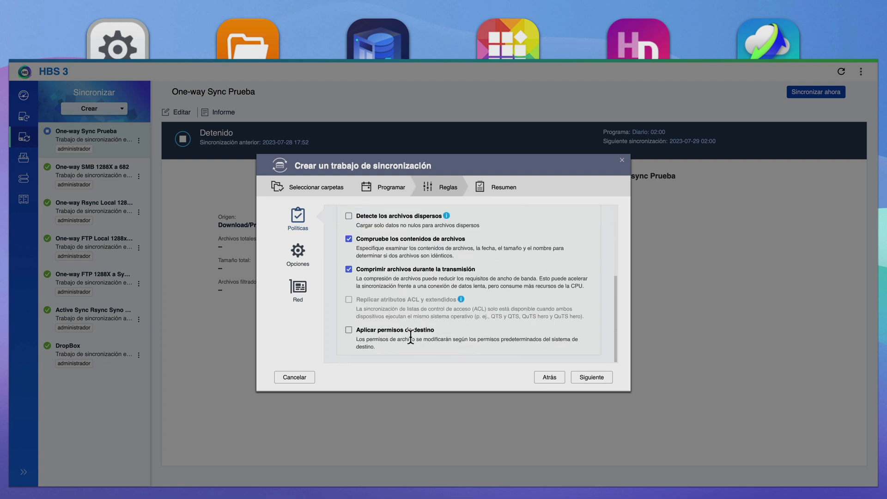
left_click(298, 254)
scroll(418, 264, "down", 3)
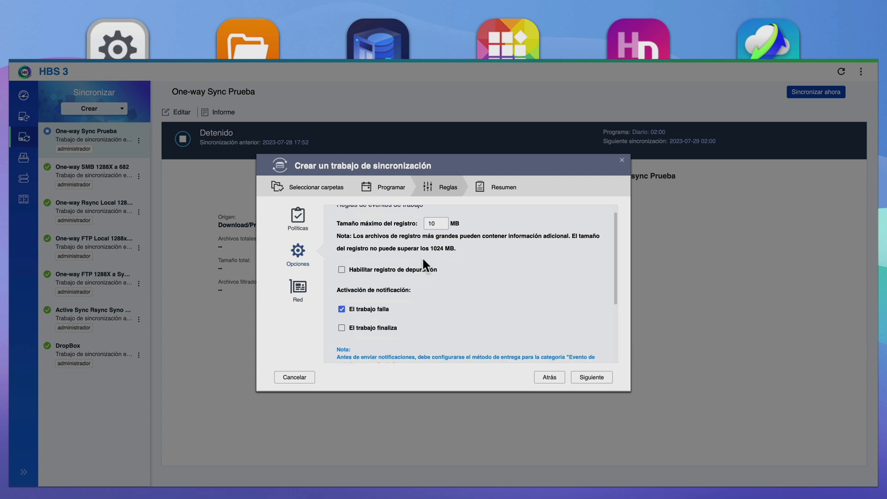
left_click(301, 293)
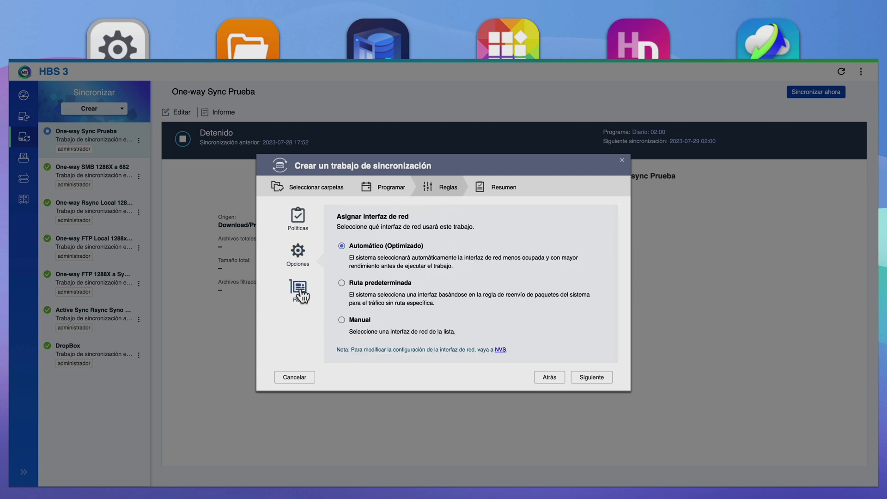
- Create the Active Sync Externo job and stop its initial sync run
left_click(596, 379)
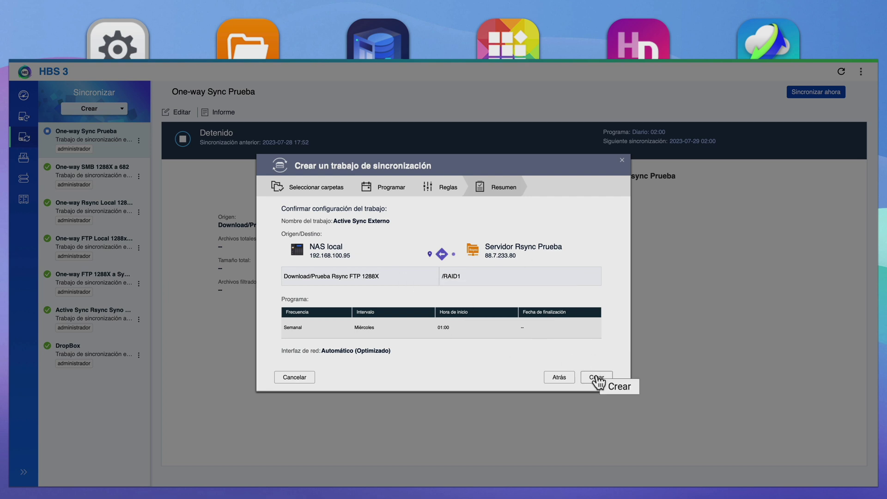
left_click(597, 378)
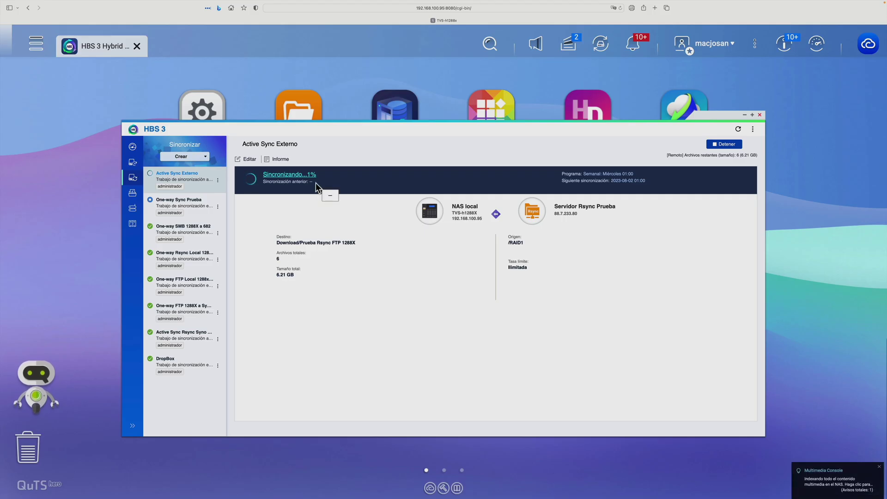
left_click(727, 144)
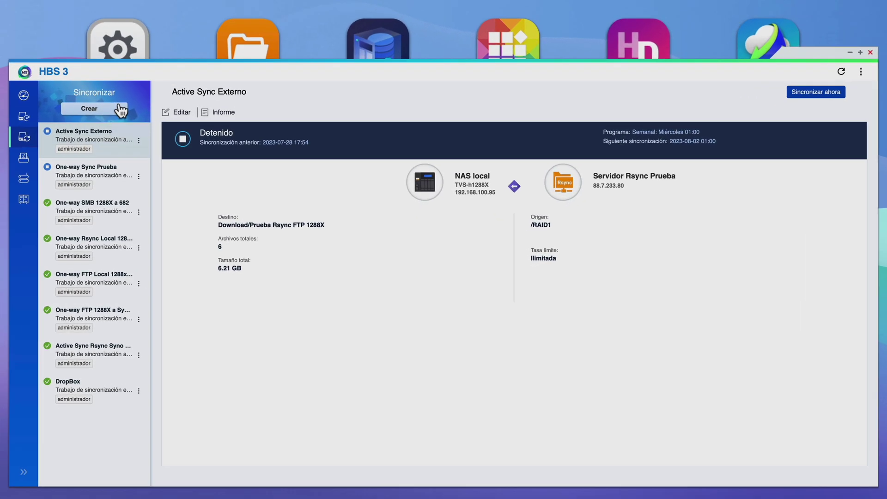
- Start a two-way sync job with the remote NAS TVS682 as its destination storage space
left_click(205, 156)
left_click(129, 135)
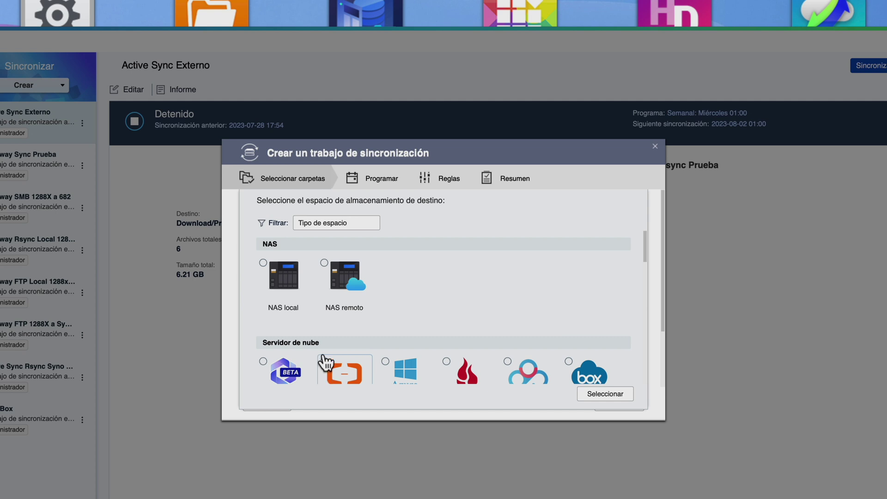
left_click(331, 270)
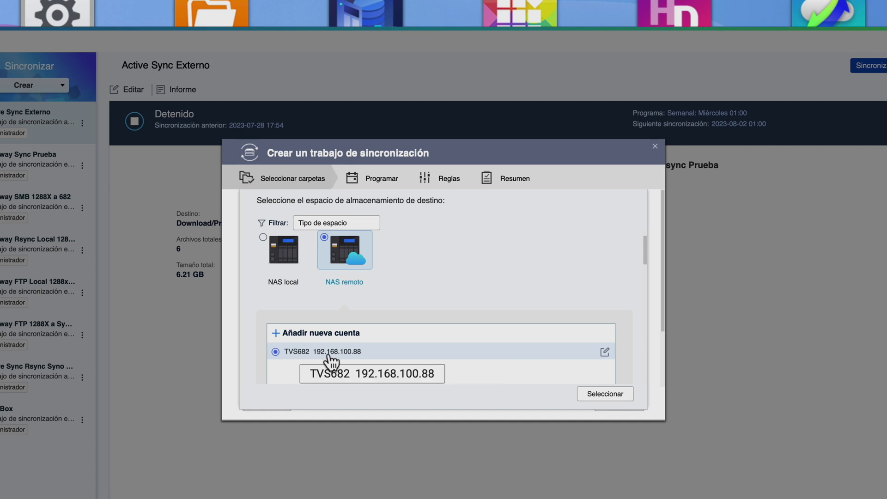
left_click(606, 397)
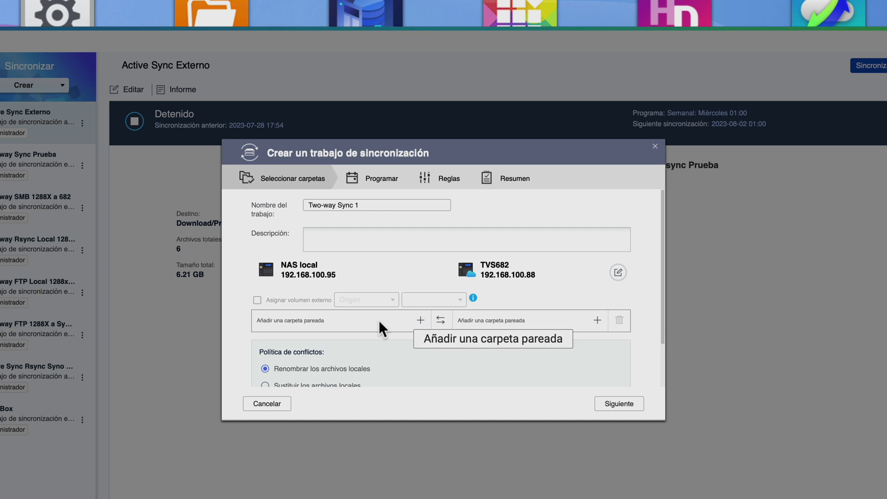
- Name the job Two-way Sync Prueba and look over its conflict policy options
double_click(359, 205)
type("Prueba")
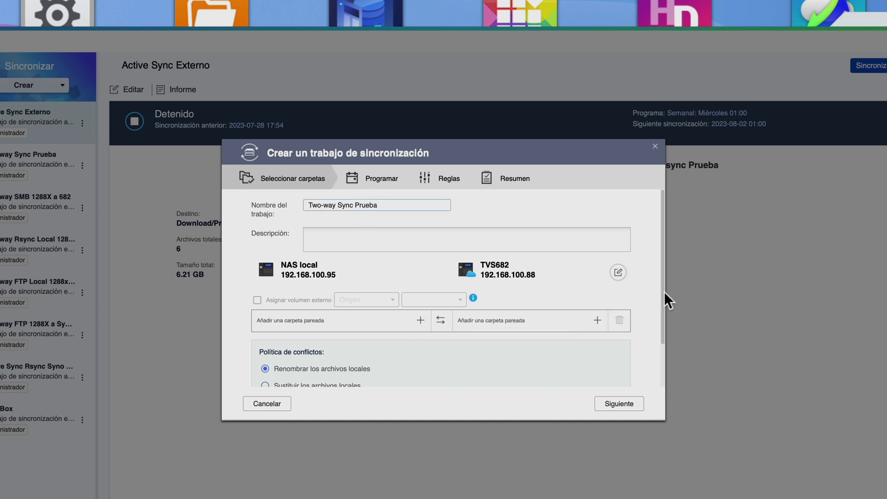
left_click_drag(664, 292, 659, 342)
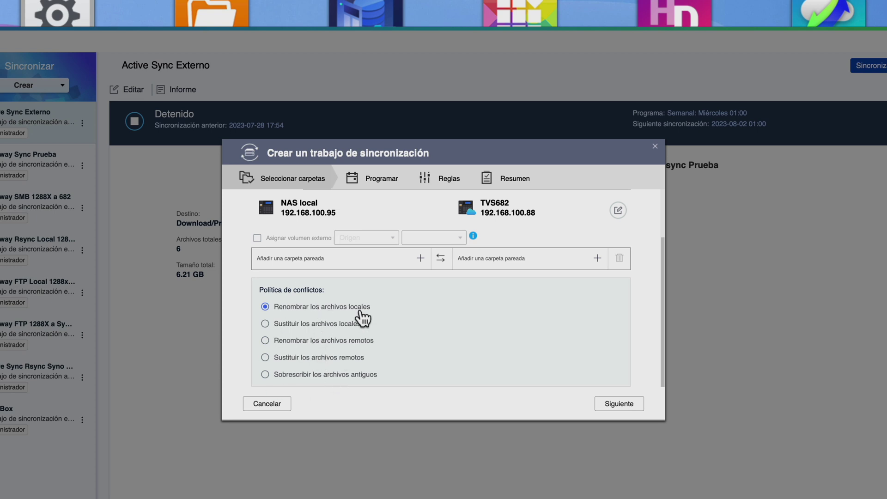
- Pair the local folder Download/Prueba Rsync FTP 1288X in the two-way sync job
left_click(421, 259)
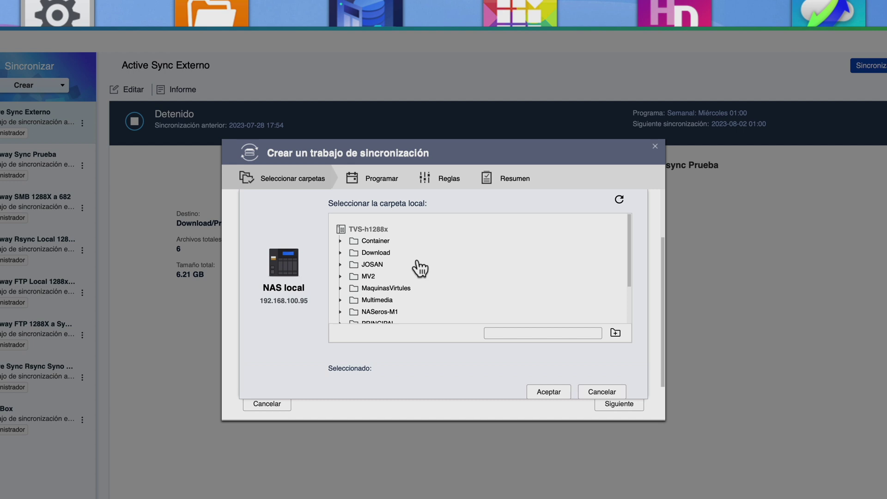
left_click(382, 253)
left_click(340, 253)
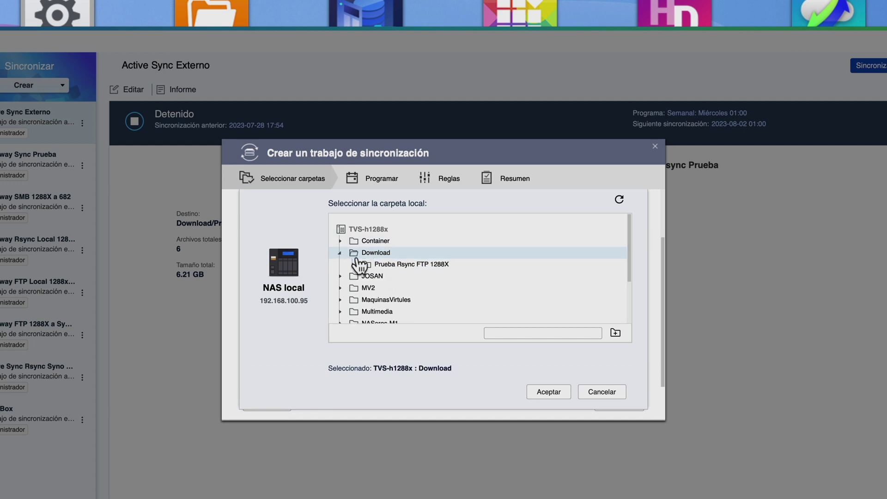
left_click(381, 265)
left_click(538, 391)
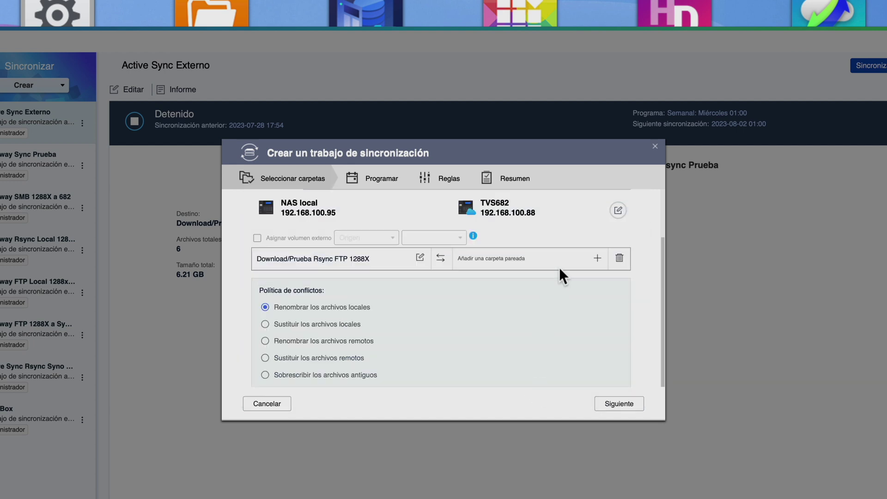
- Pair the remote folder /Prueba Rsync FTP 682 on TVS682 with the local folder
left_click(597, 259)
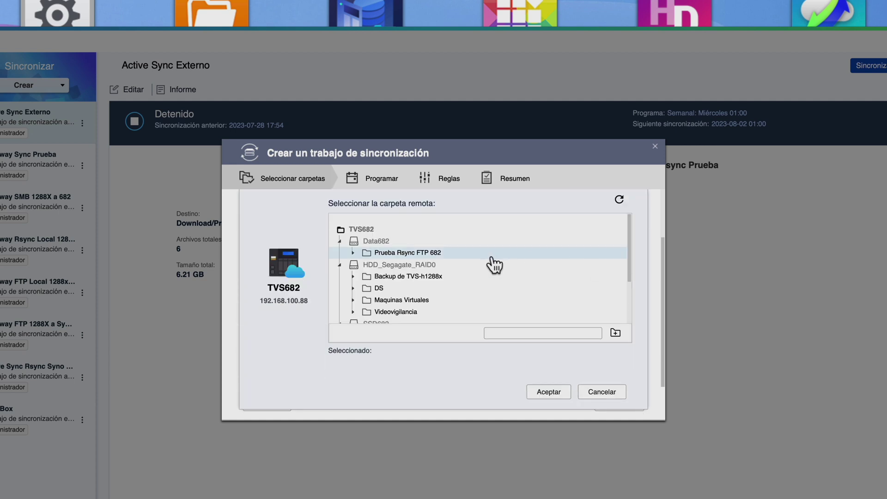
left_click(447, 254)
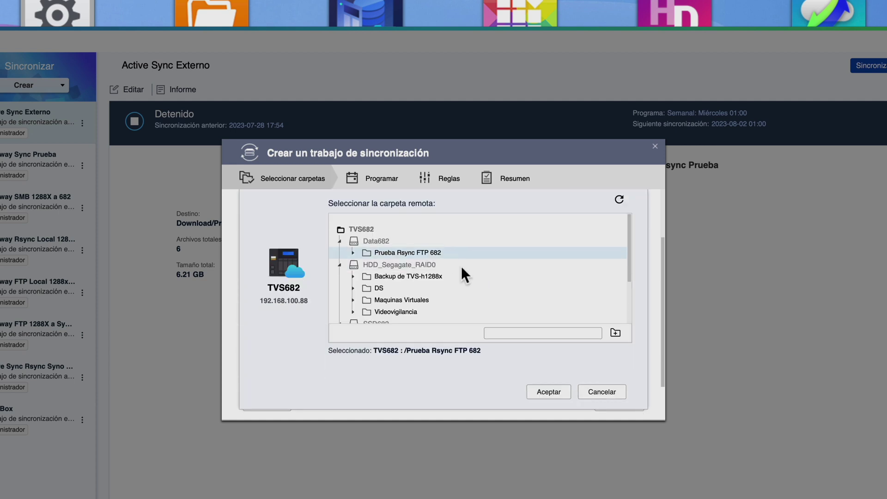
left_click(550, 393)
- Enable syncing now without a schedule and create the Two-way Sync Prueba job with the default rules
left_click(620, 410)
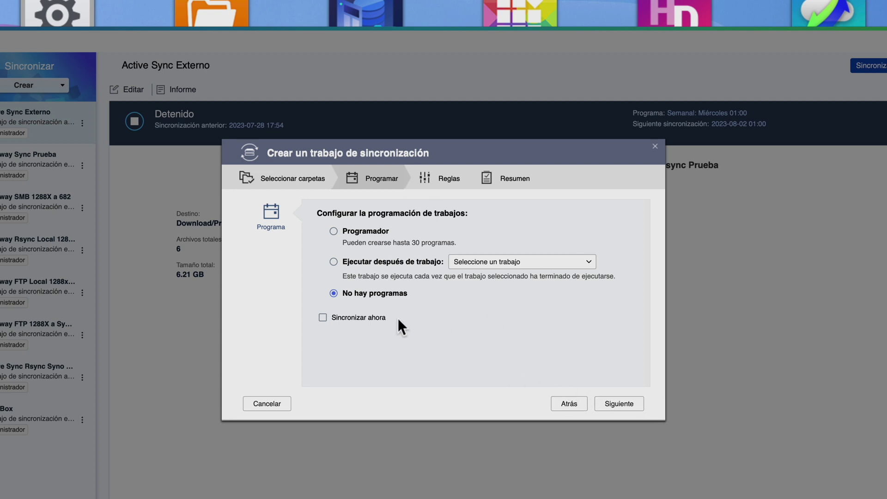
left_click(380, 318)
left_click(619, 406)
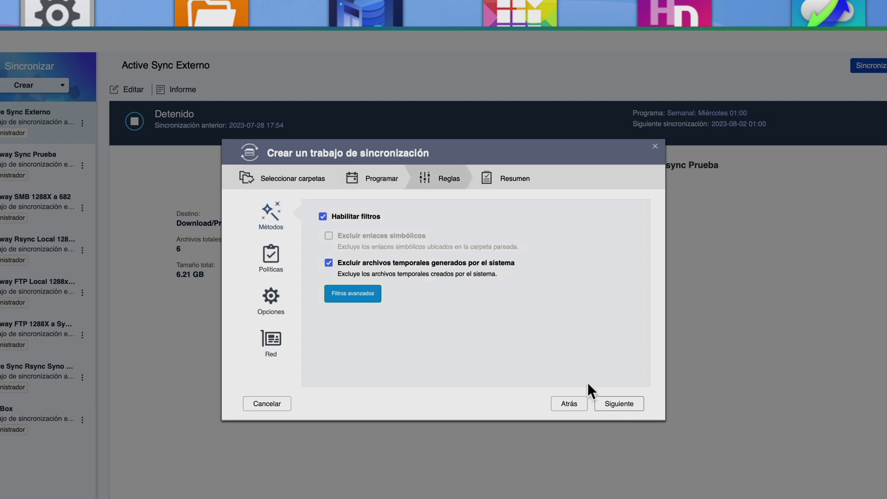
left_click(619, 407)
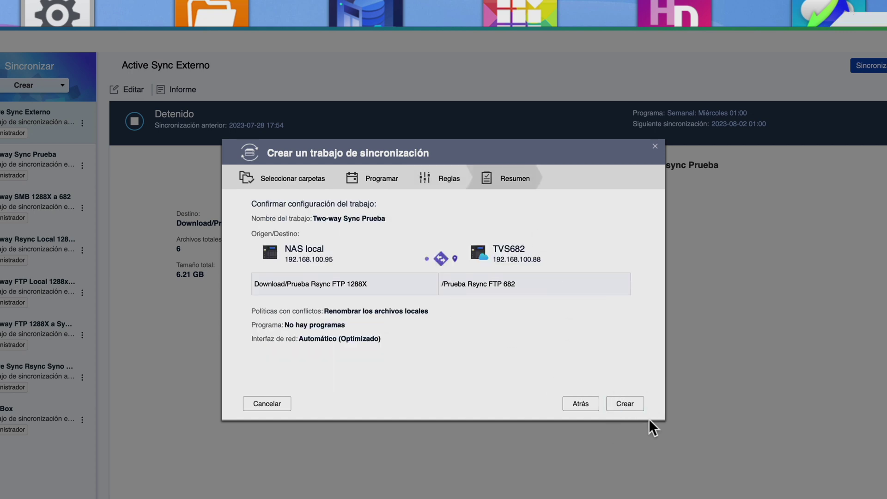
left_click(631, 403)
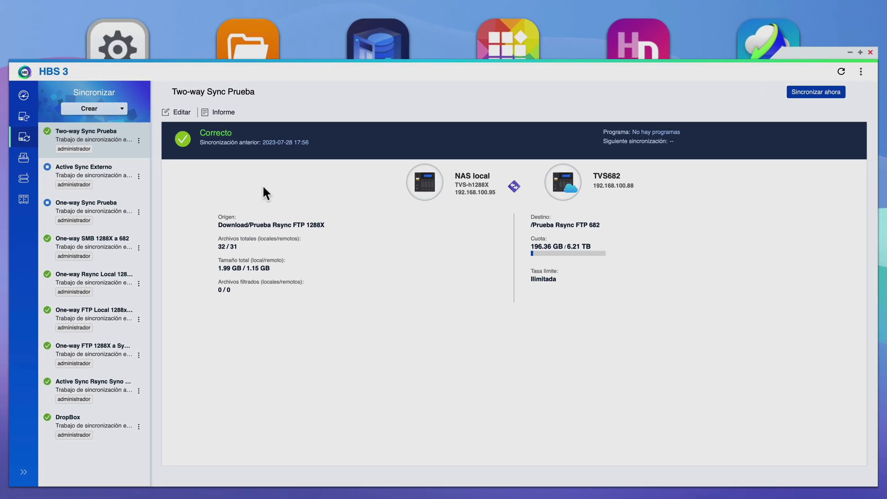
- Start a one-way sync job with the Dropbox NASeros account as its destination storage space
left_click(119, 110)
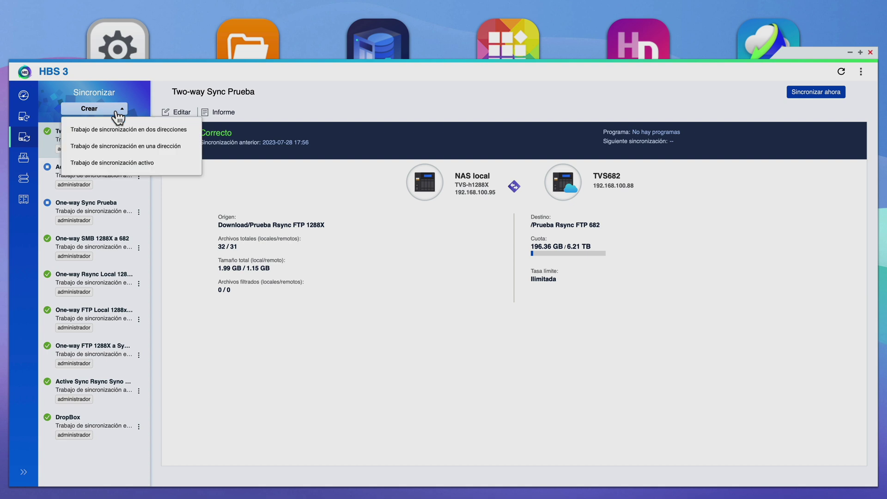
left_click(124, 147)
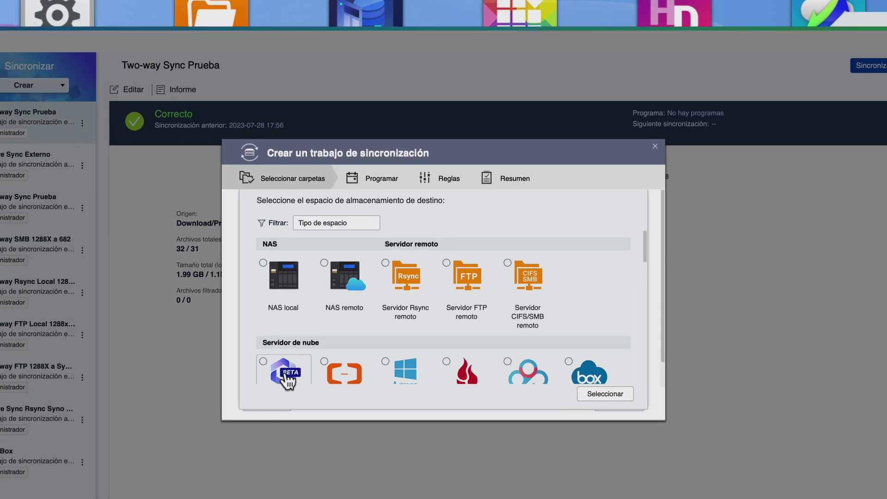
scroll(282, 379, "down", 1)
scroll(281, 382, "down", 2)
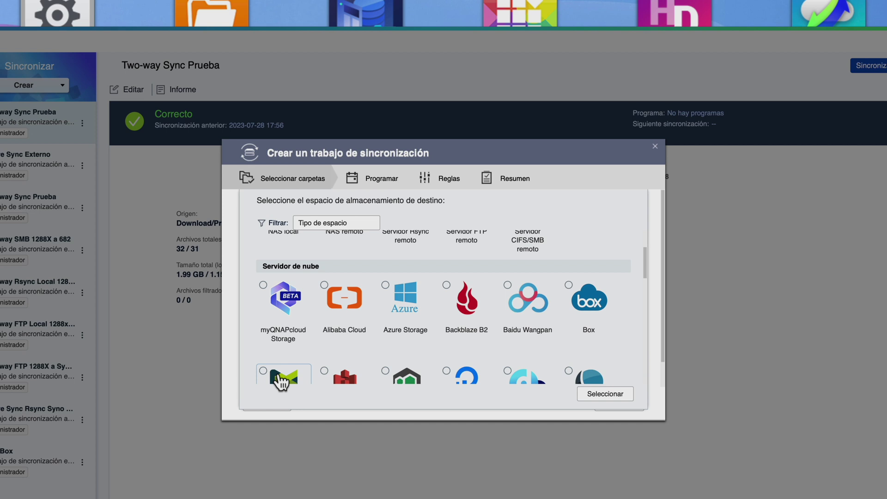
scroll(279, 381, "down", 5)
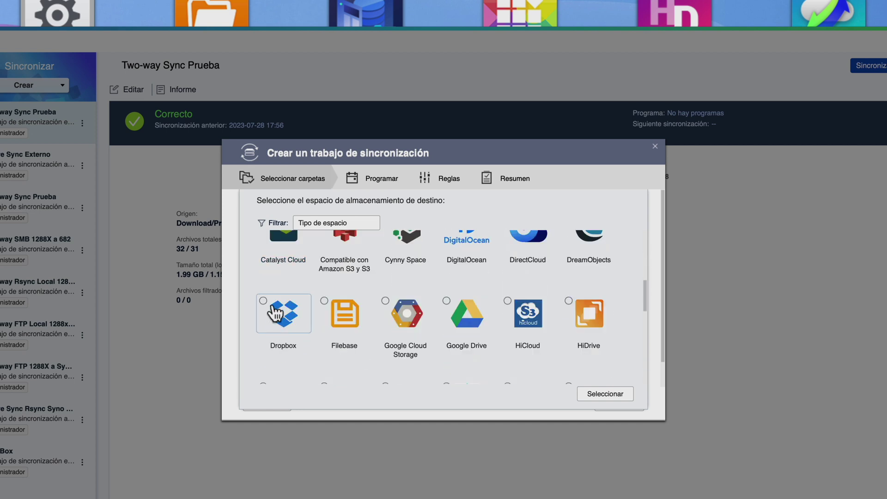
left_click(276, 313)
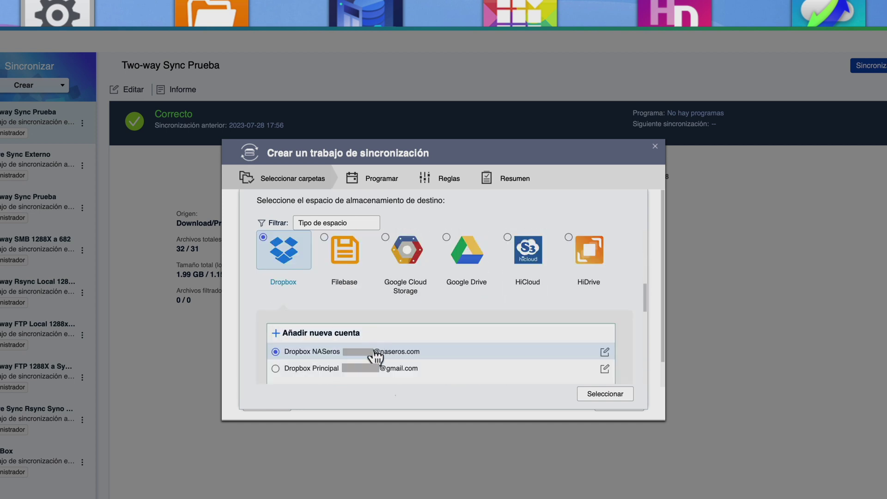
left_click(598, 396)
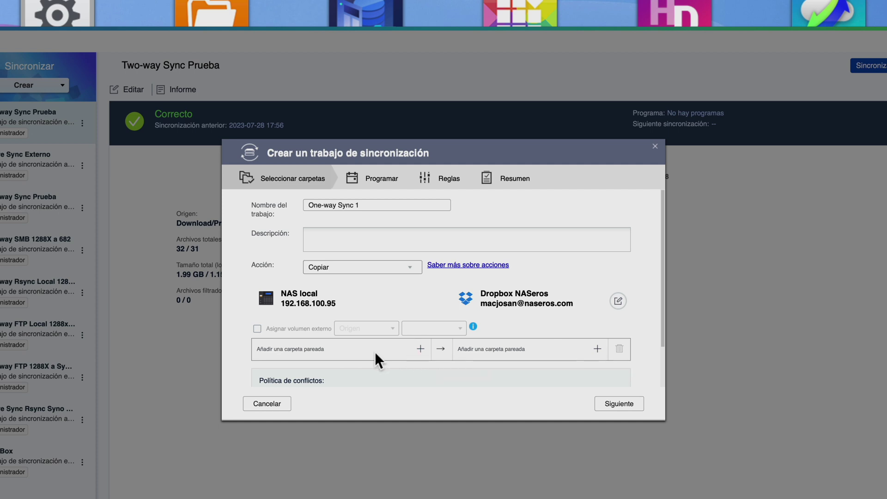
- Set the one-way job's action to Espejo, then close the job setup without creating it
left_click(369, 273)
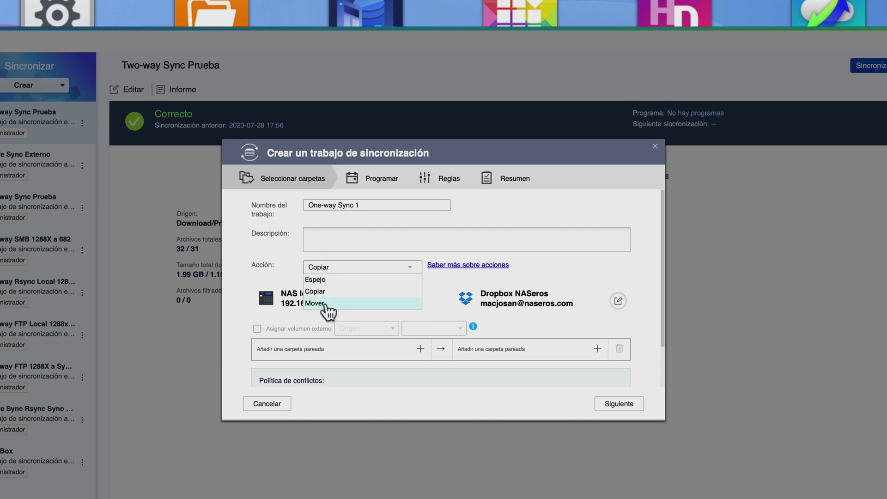
left_click(321, 282)
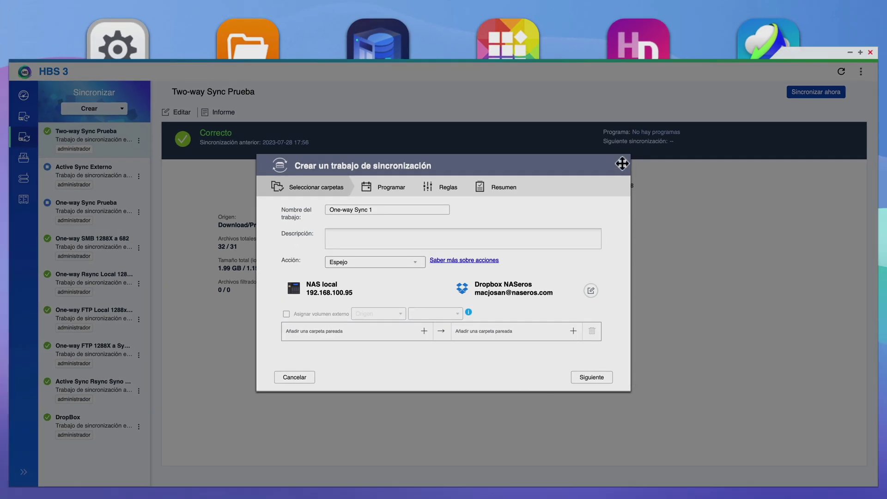
left_click(623, 164)
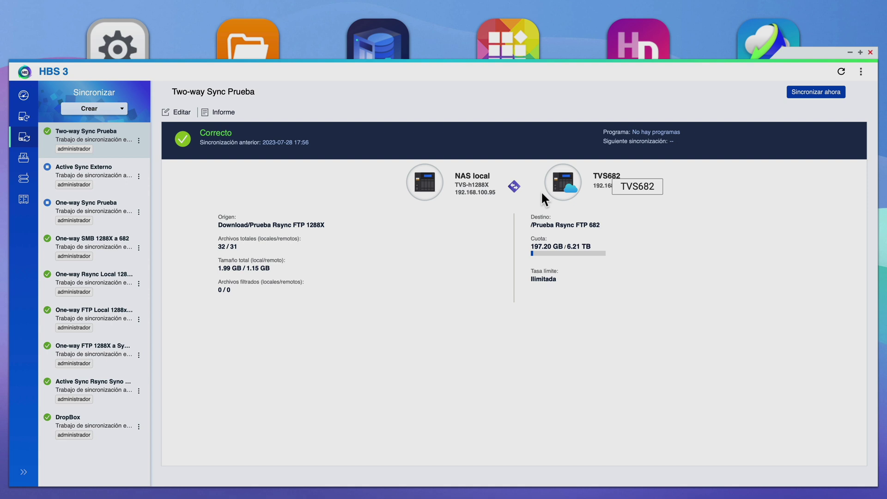